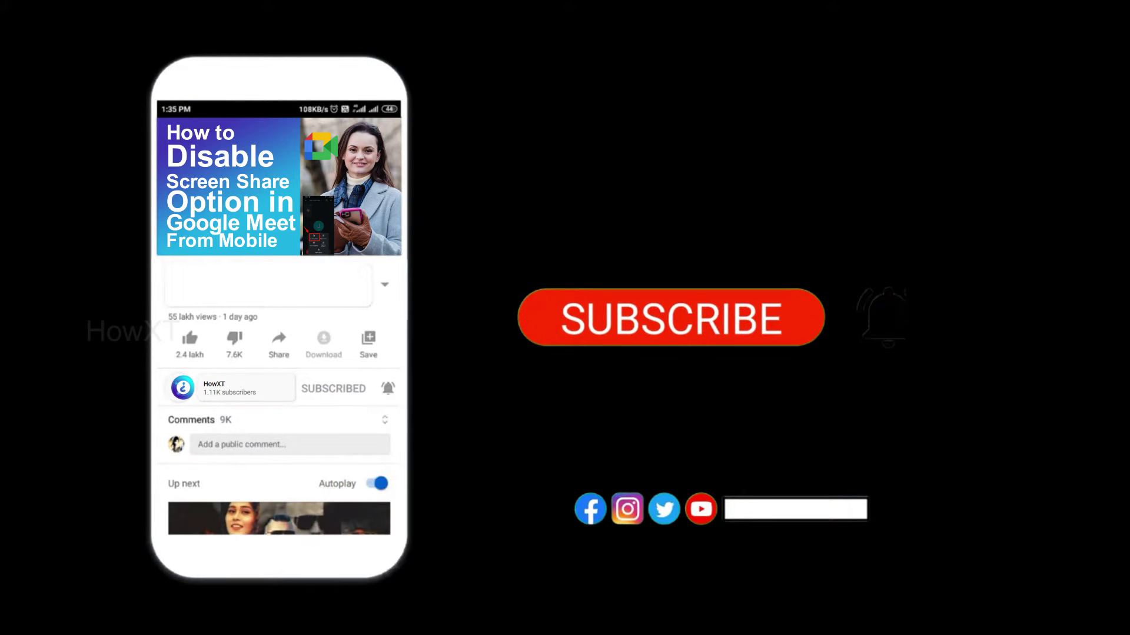
Step: Launch Word by searching 'wor' in the Start menu, then start a blank document
key("super")
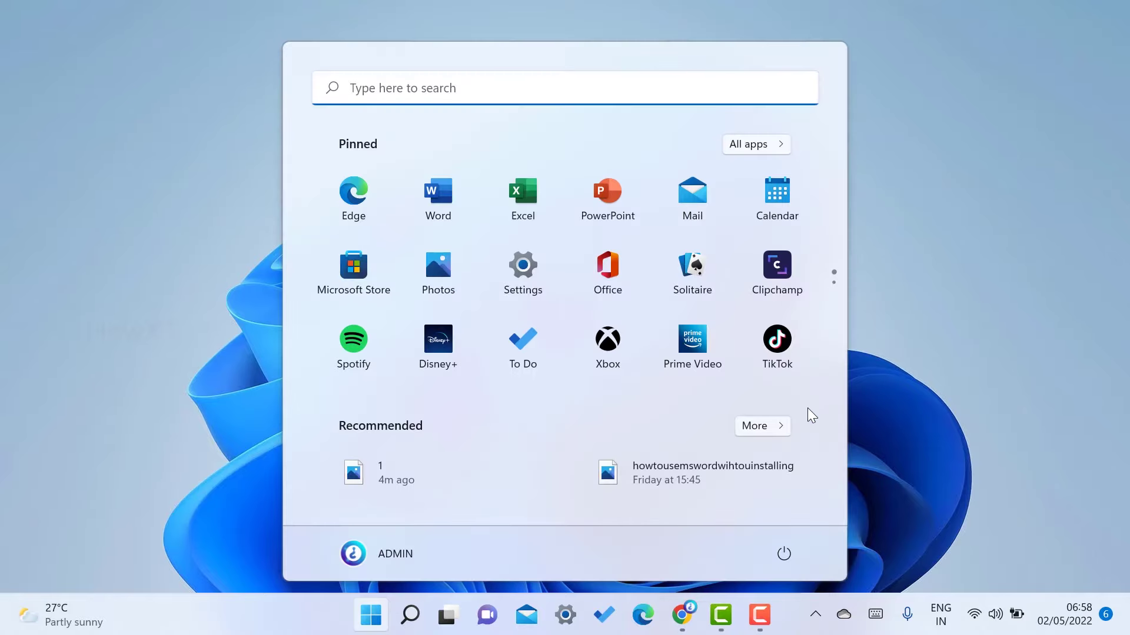
type("wor")
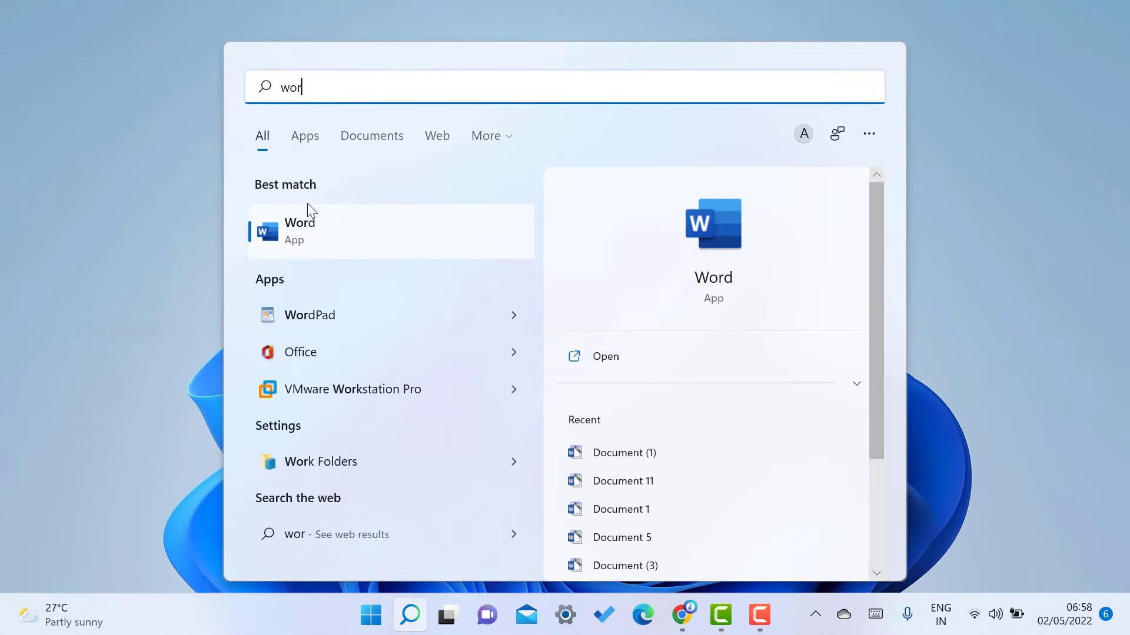
left_click(301, 224)
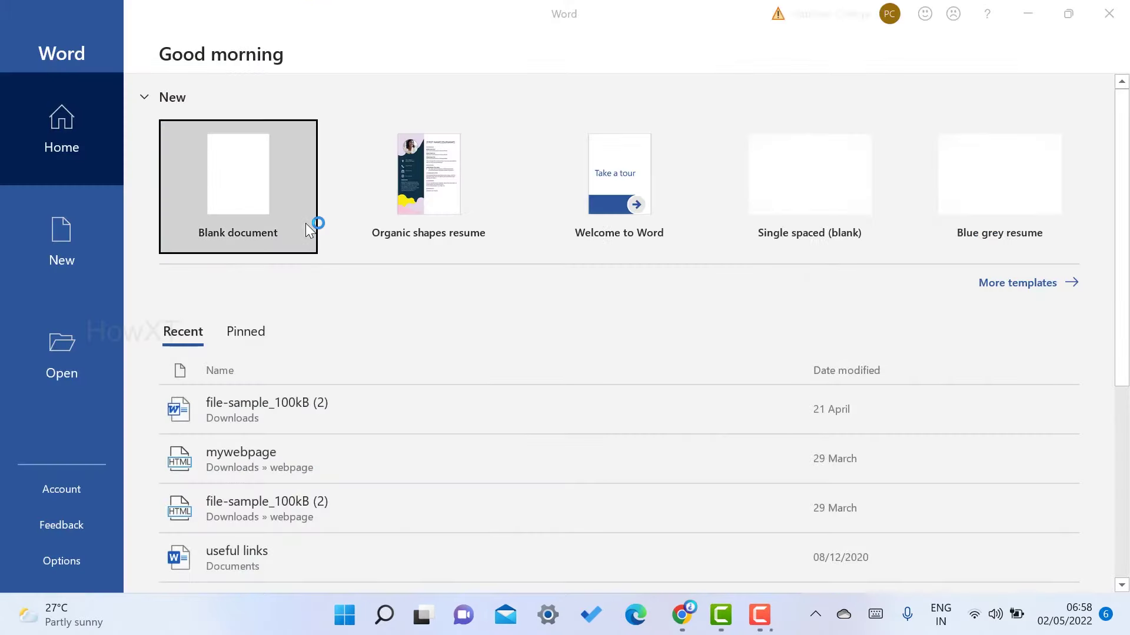
left_click(298, 217)
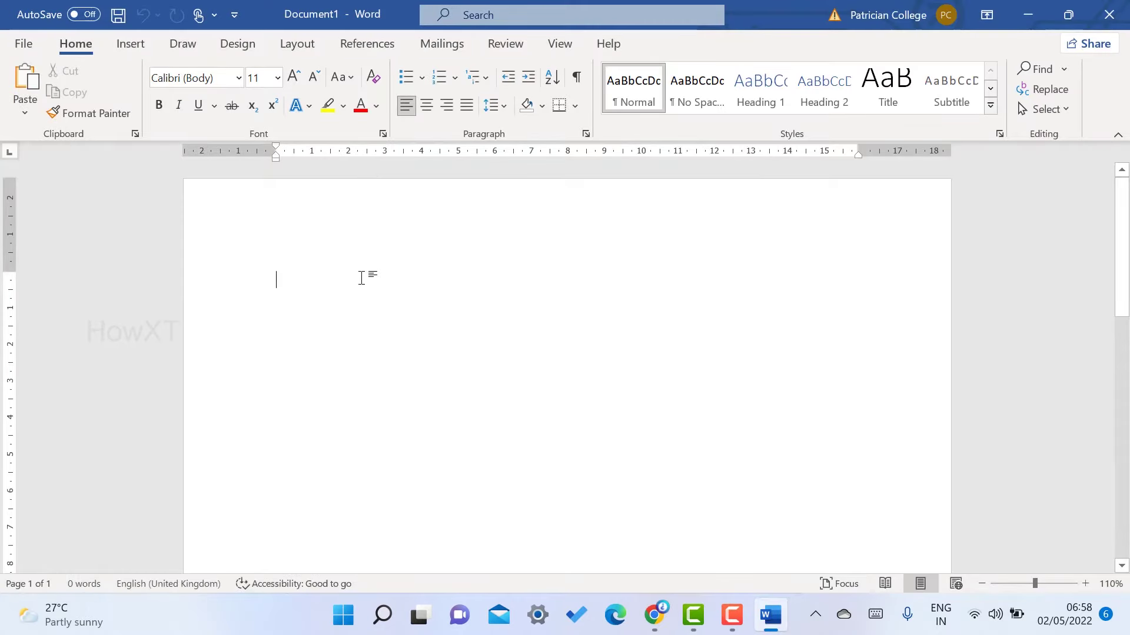
type("howxt")
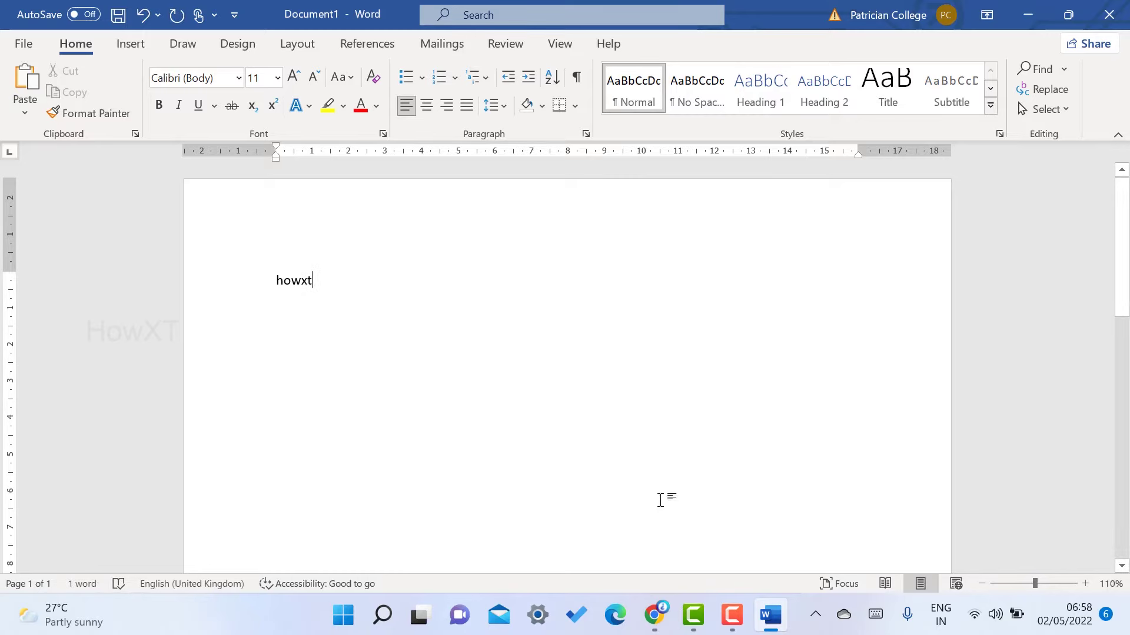
left_click(278, 281)
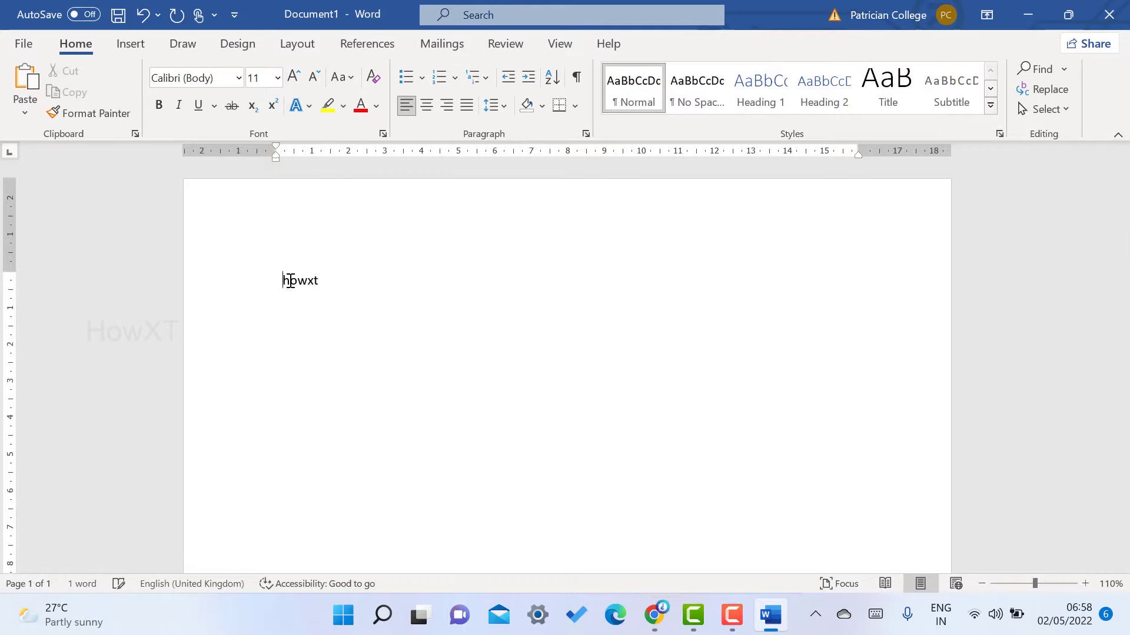
key("Return")
key("Return")
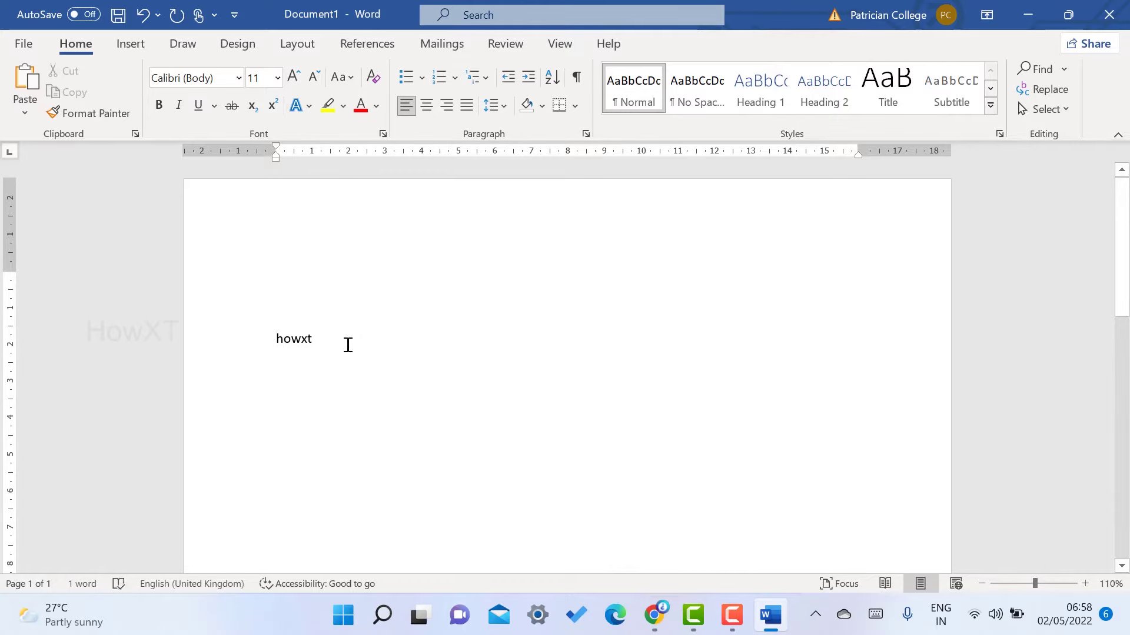
left_click(309, 311)
left_click(245, 288, "shift")
key("BackSpace")
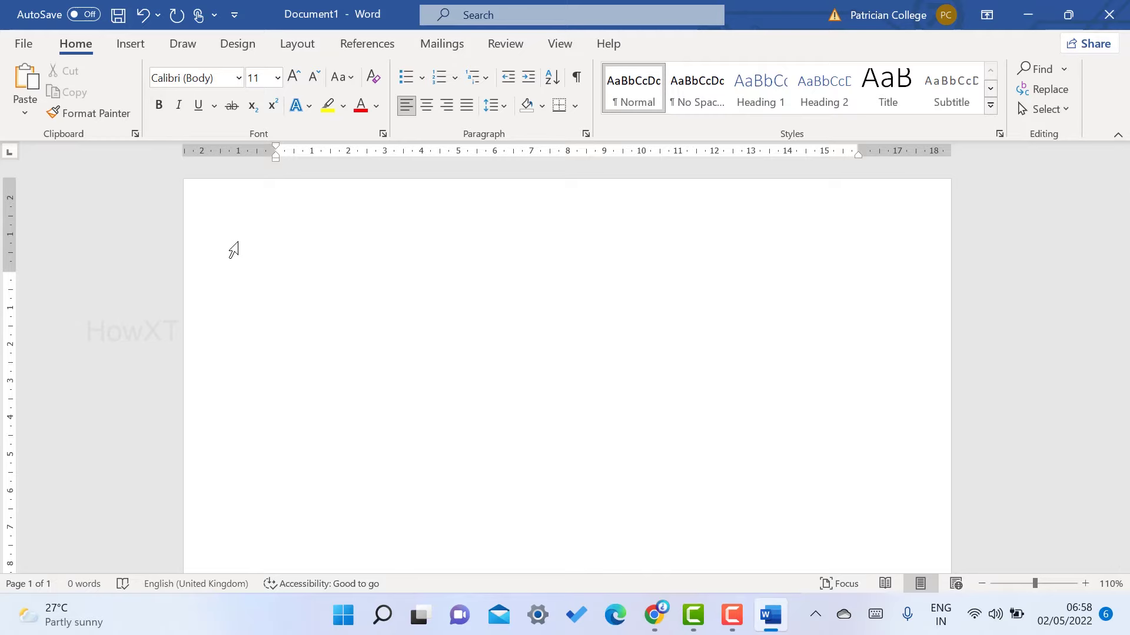
scroll(625, 245, "down", 5)
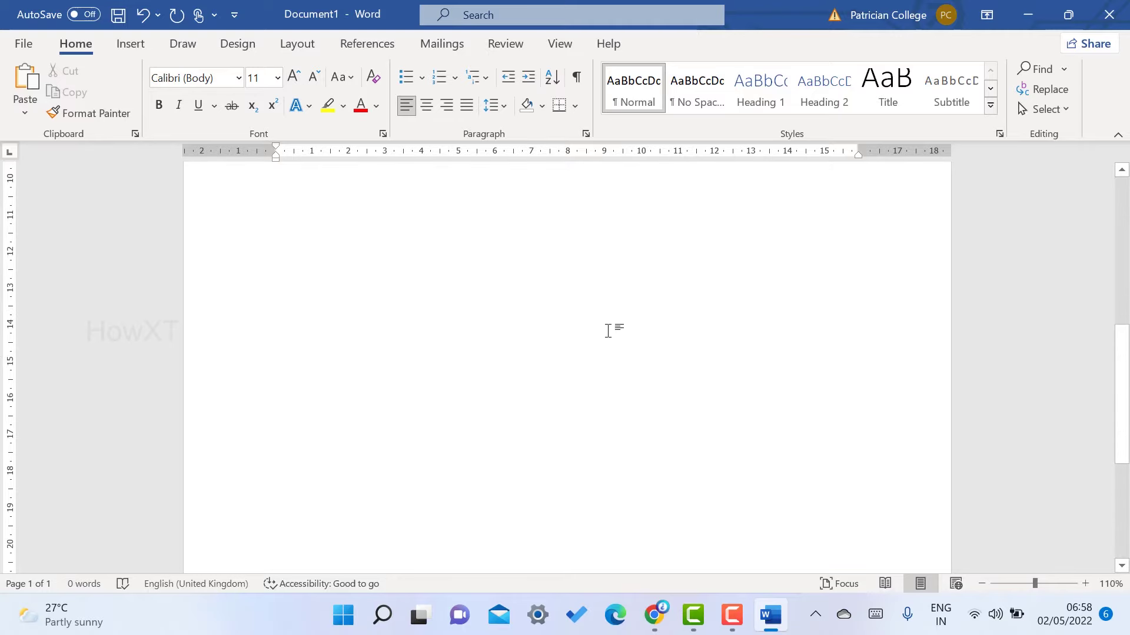
scroll(608, 327, "down", 2)
scroll(603, 323, "down", 5, "ctrl")
scroll(598, 322, "down", 3, "ctrl")
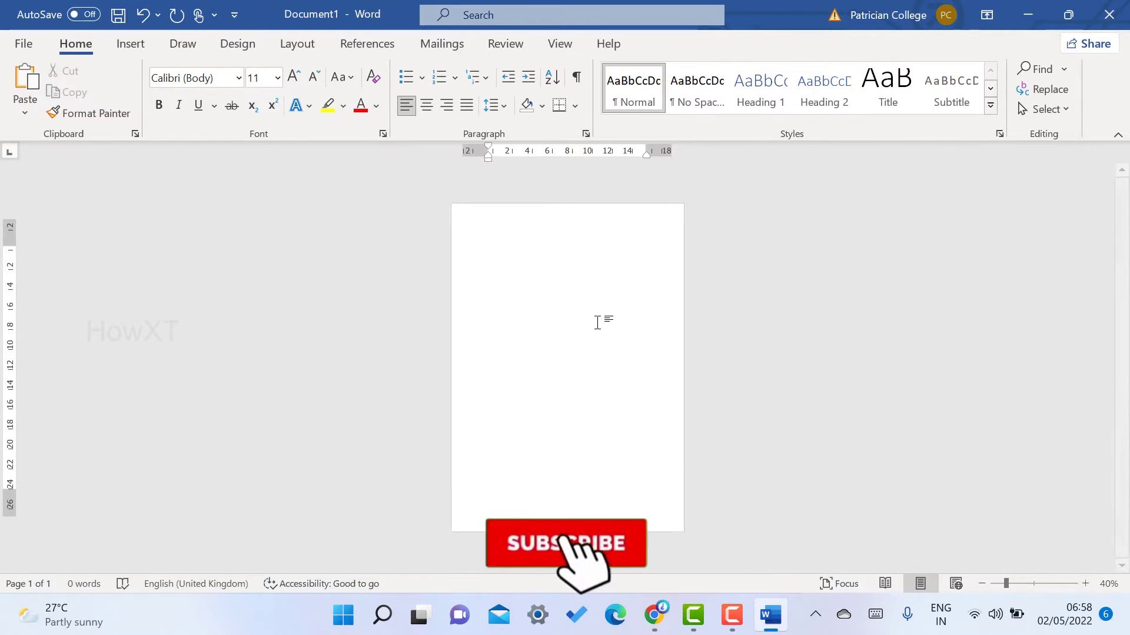
scroll(597, 321, "up", 1, "ctrl")
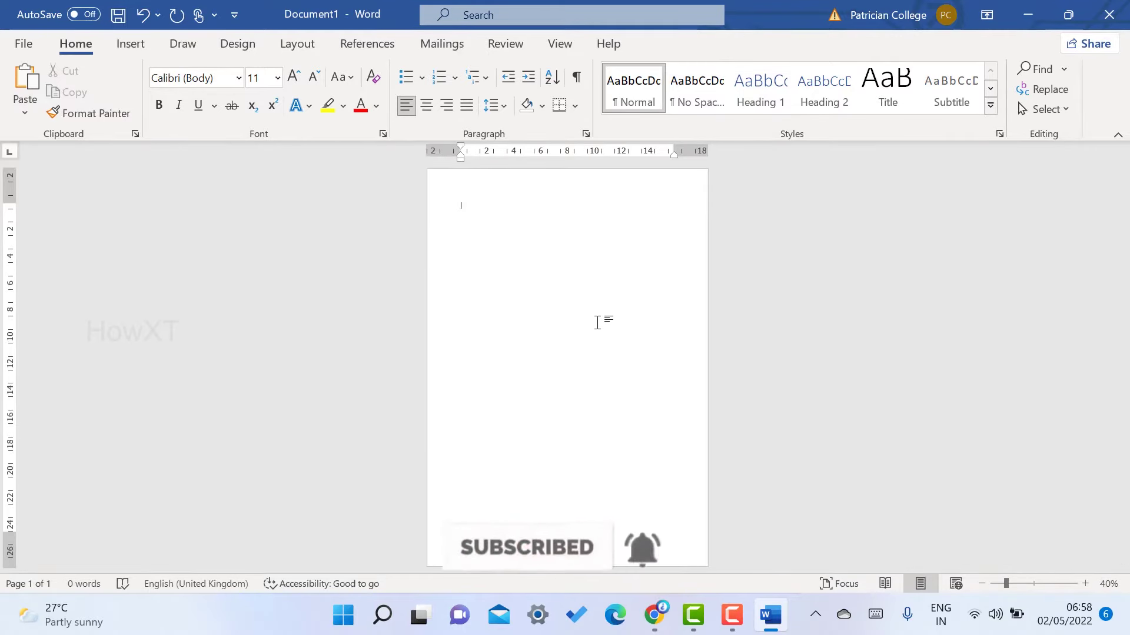
Step: Insert a Simple Text Box from the Insert ribbon's built-in text box gallery
left_click(131, 44)
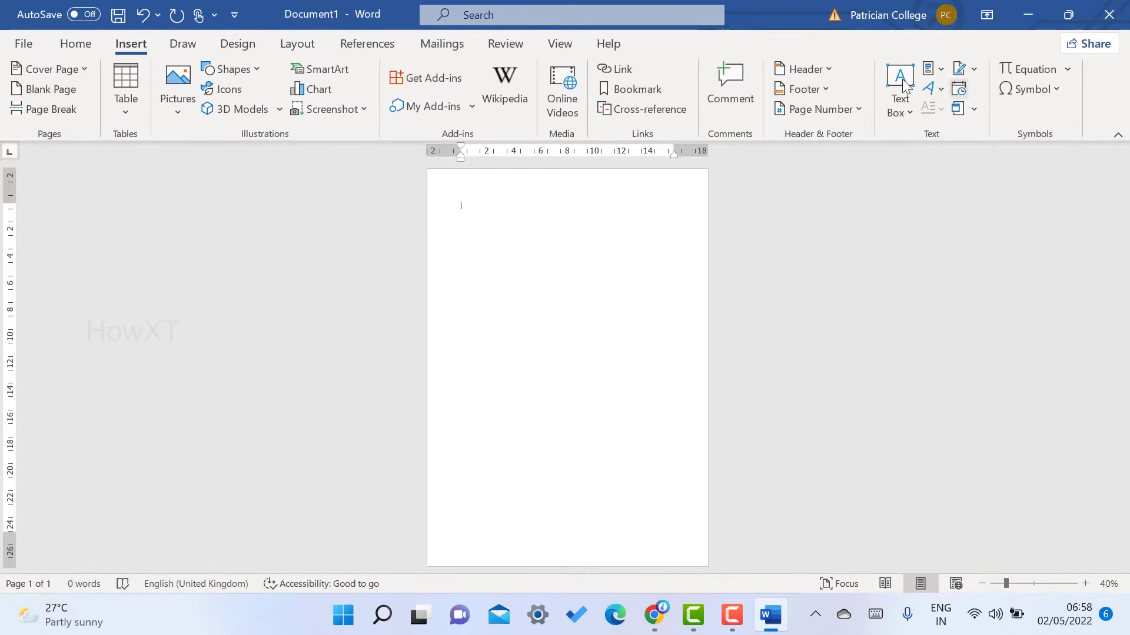
left_click(895, 78)
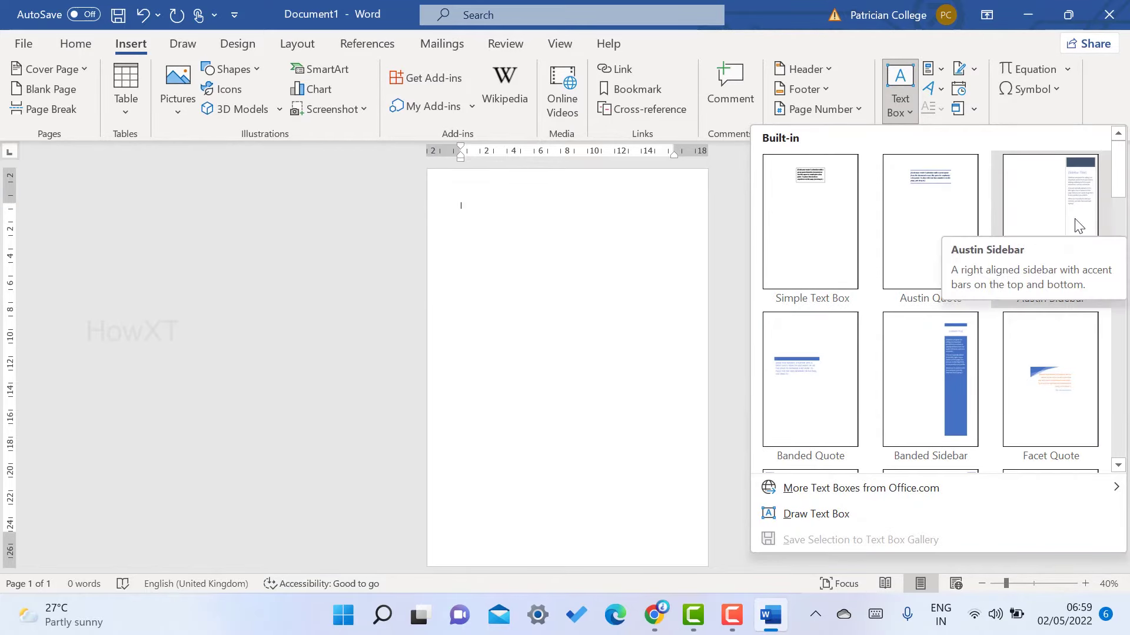
scroll(900, 386, "down", 5)
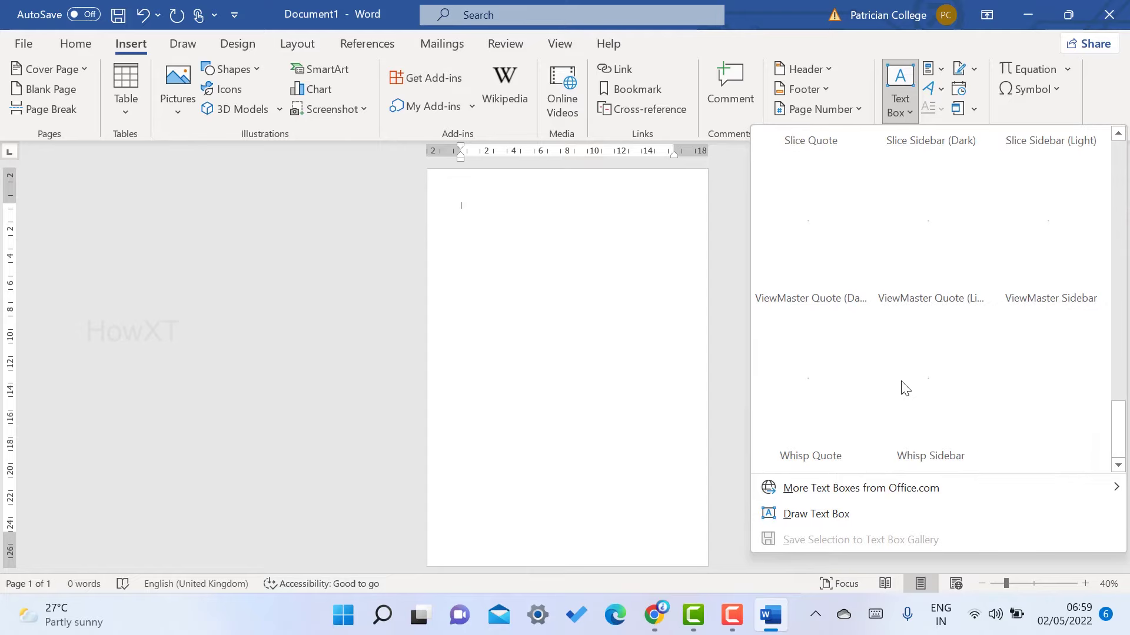
scroll(823, 236, "up", 5)
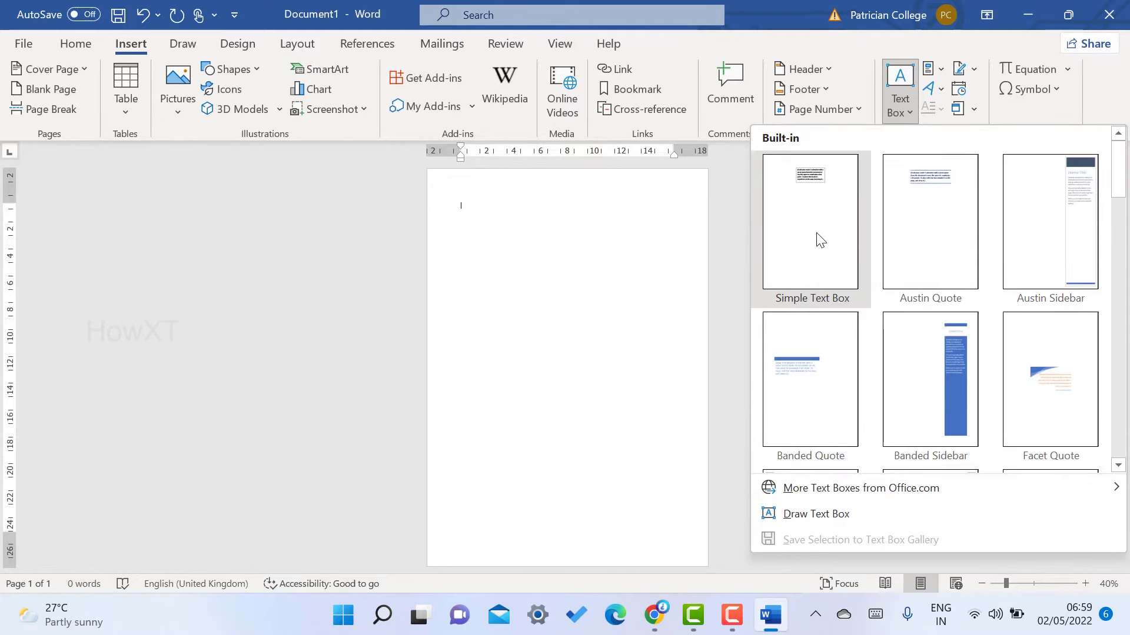
left_click(820, 240)
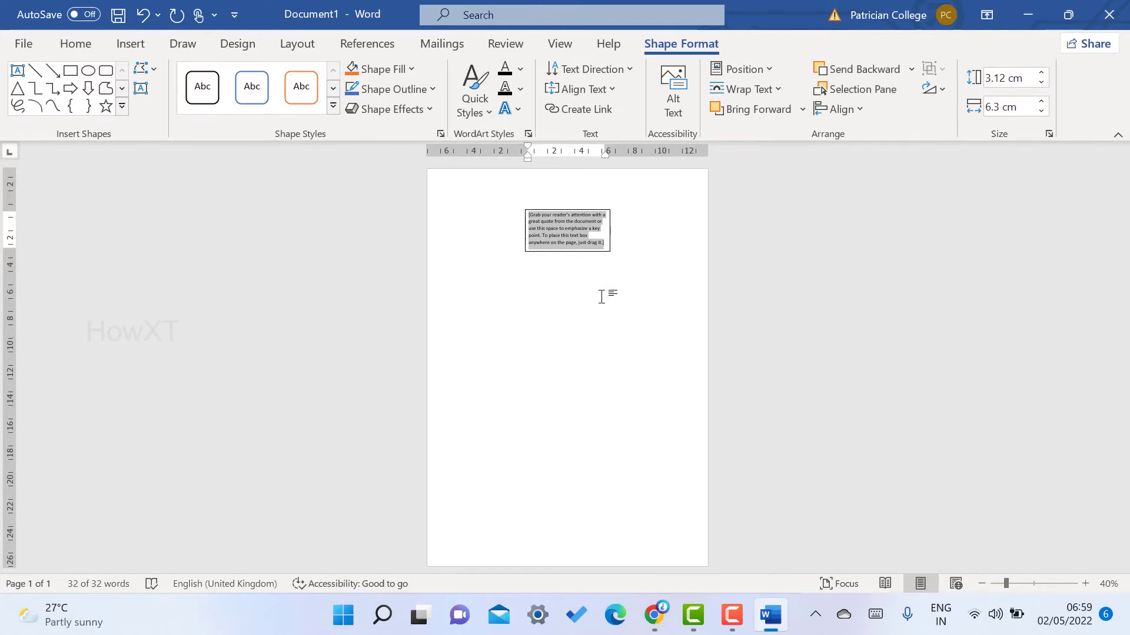
Step: Drag the placeholder text box down the page and back near the top left
scroll(601, 297, "up", 6, "ctrl")
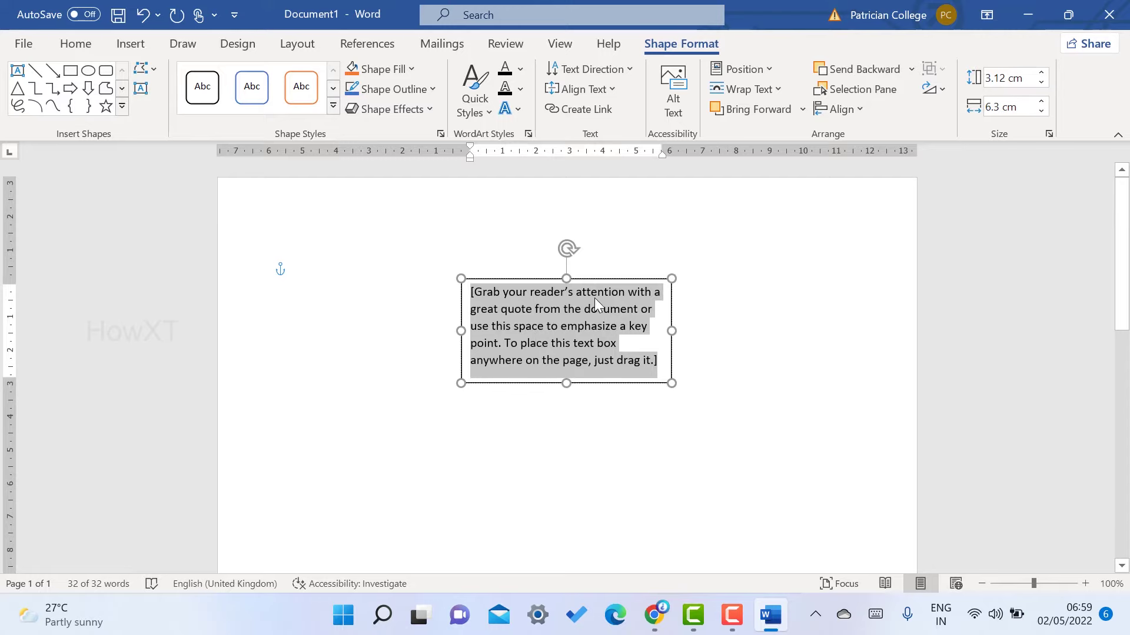
left_click(456, 393)
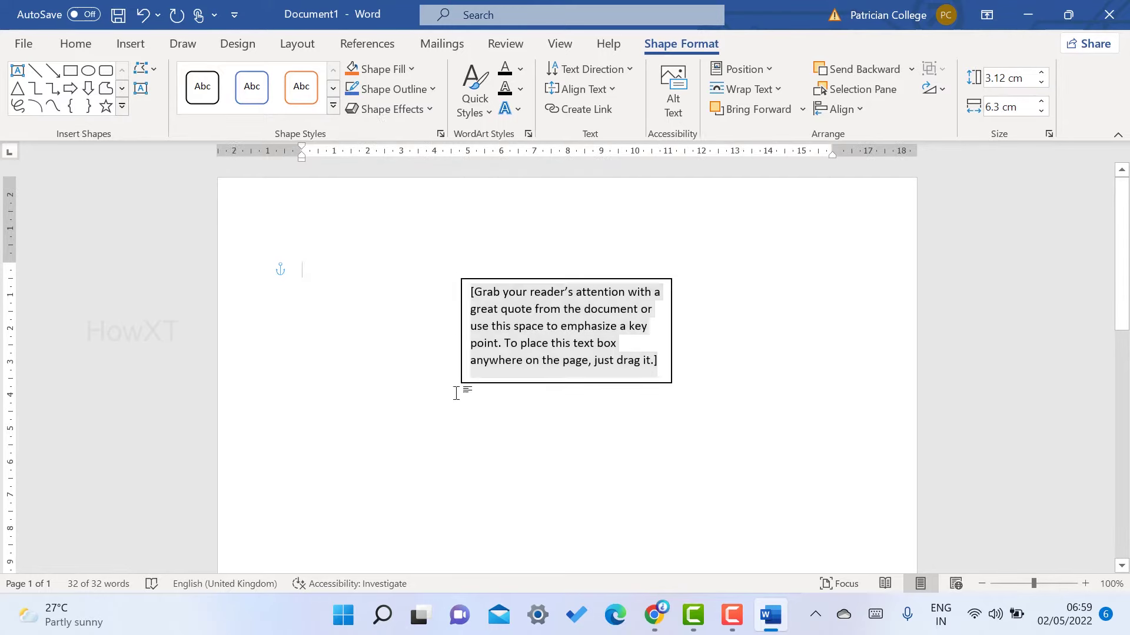
left_click(523, 279)
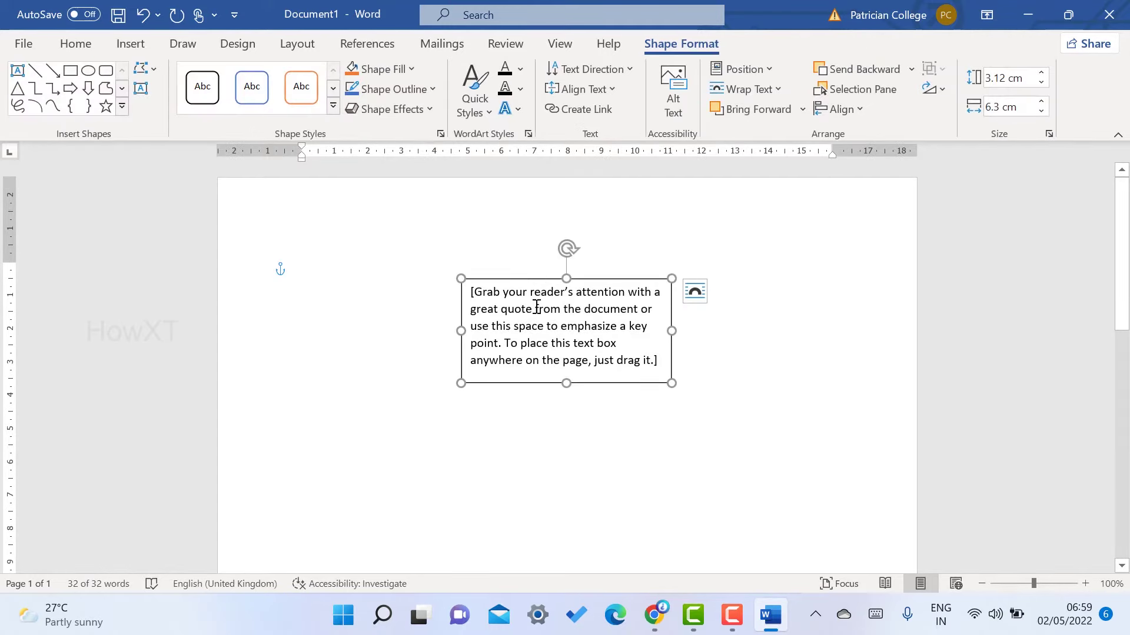
scroll(546, 321, "down", 5, "ctrl")
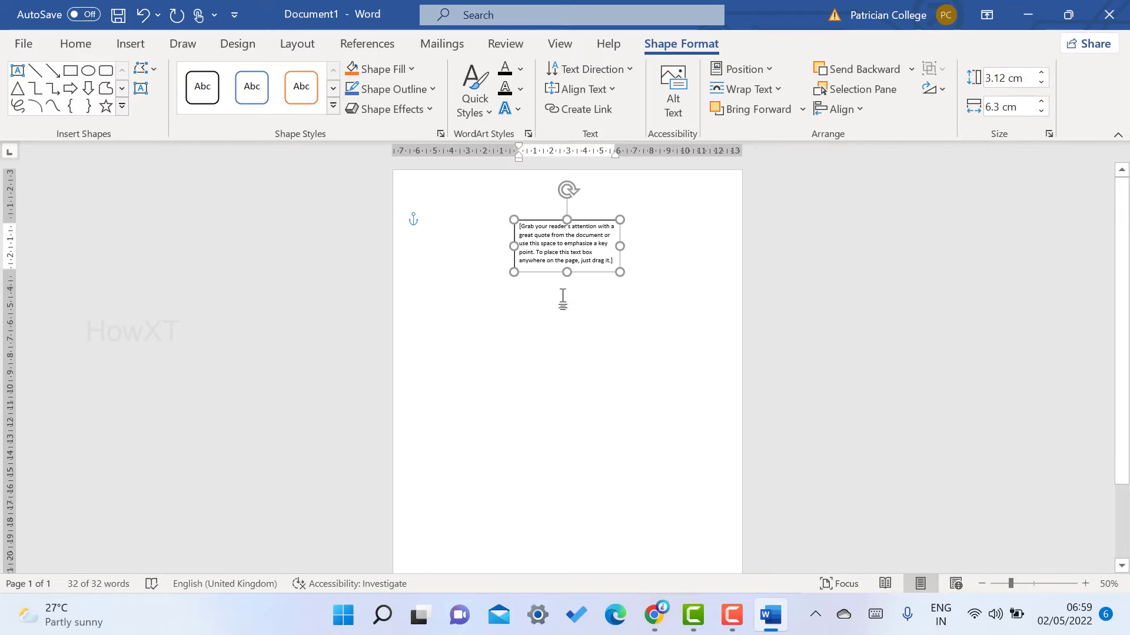
left_click_drag(592, 226, 562, 486)
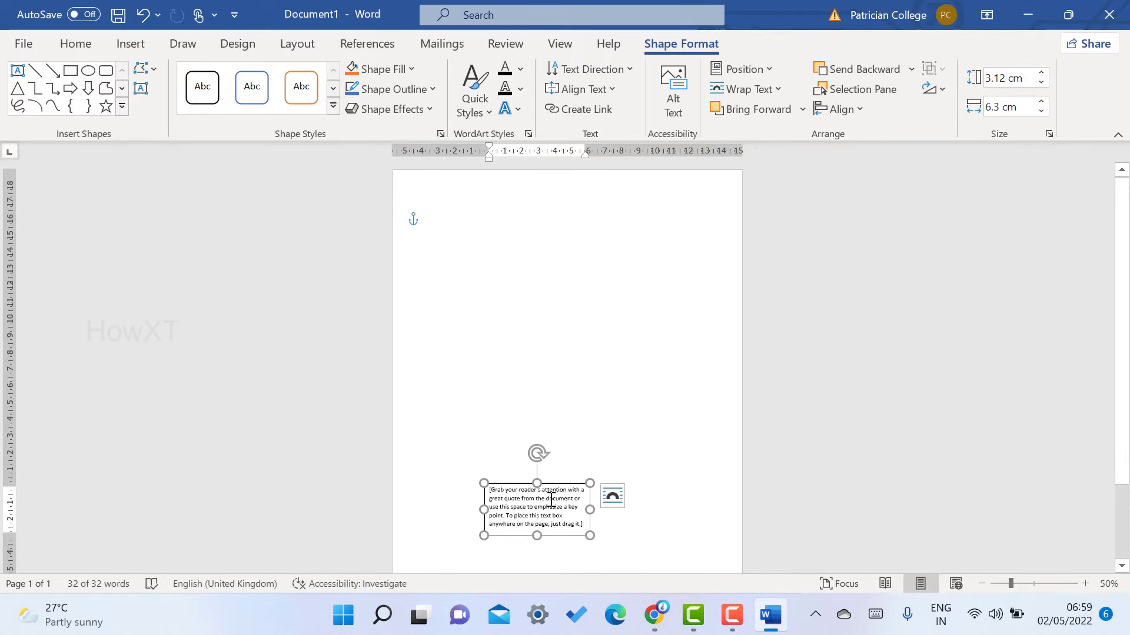
mouse_move(558, 486)
left_mouse_down()
mouse_move(709, 471)
mouse_move(650, 294)
mouse_move(524, 215)
left_mouse_up()
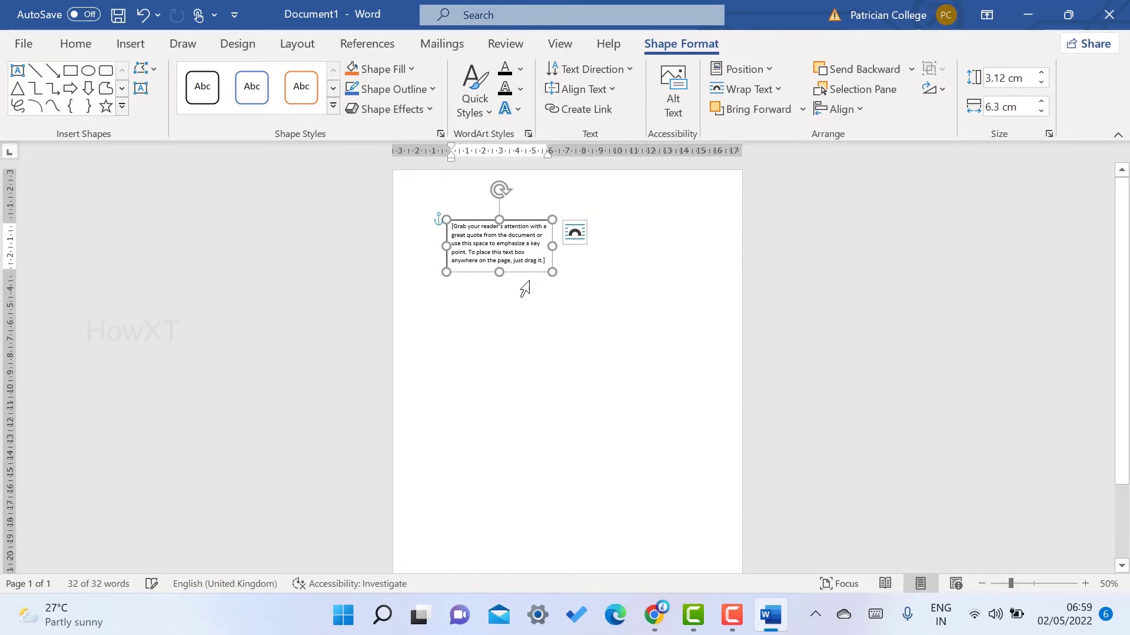
left_click(587, 319)
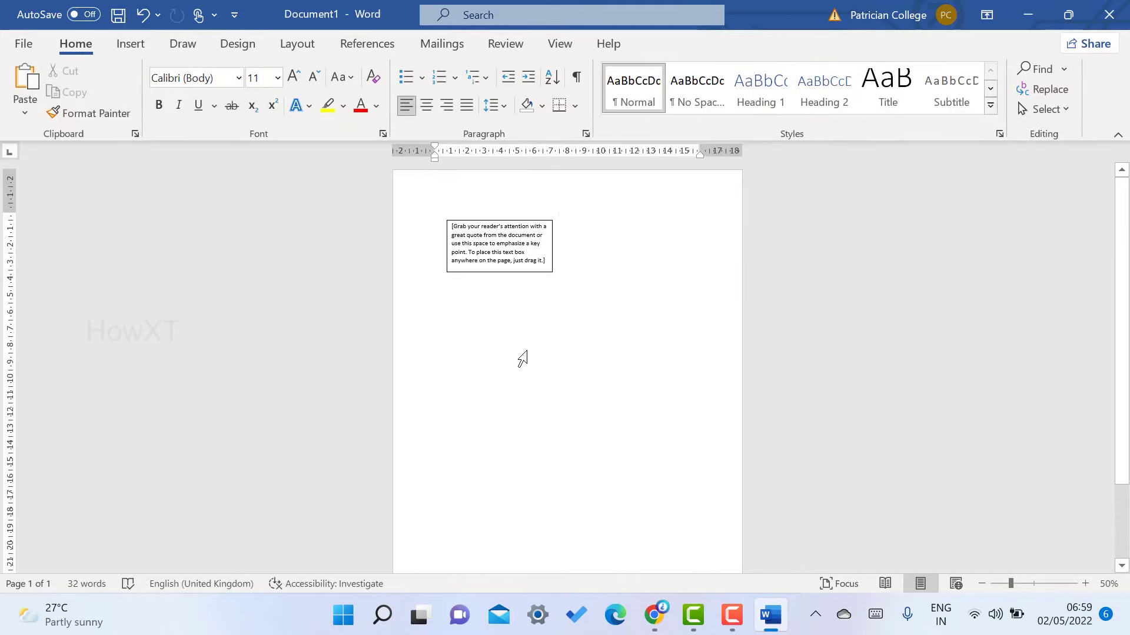
Step: Widen and heighten the text box, shift it slightly, then delete it
scroll(520, 352, "up", 5)
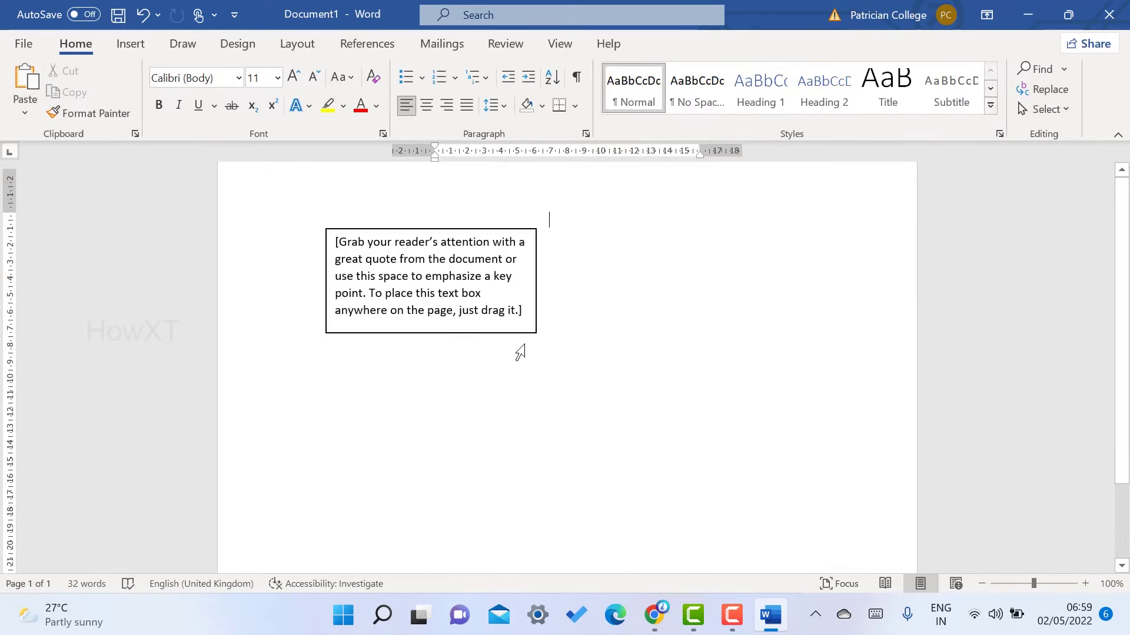
left_click(504, 228)
left_click_drag(536, 278, 802, 278)
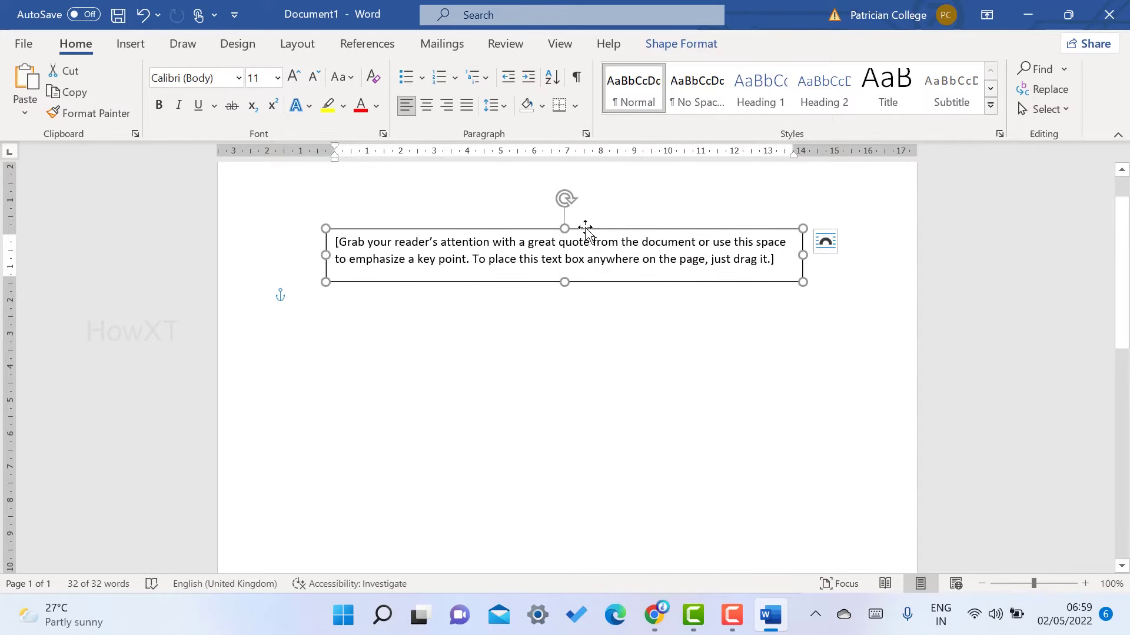
mouse_move(803, 254)
left_mouse_down()
mouse_move(495, 270)
mouse_move(810, 282)
mouse_move(791, 298)
left_mouse_up()
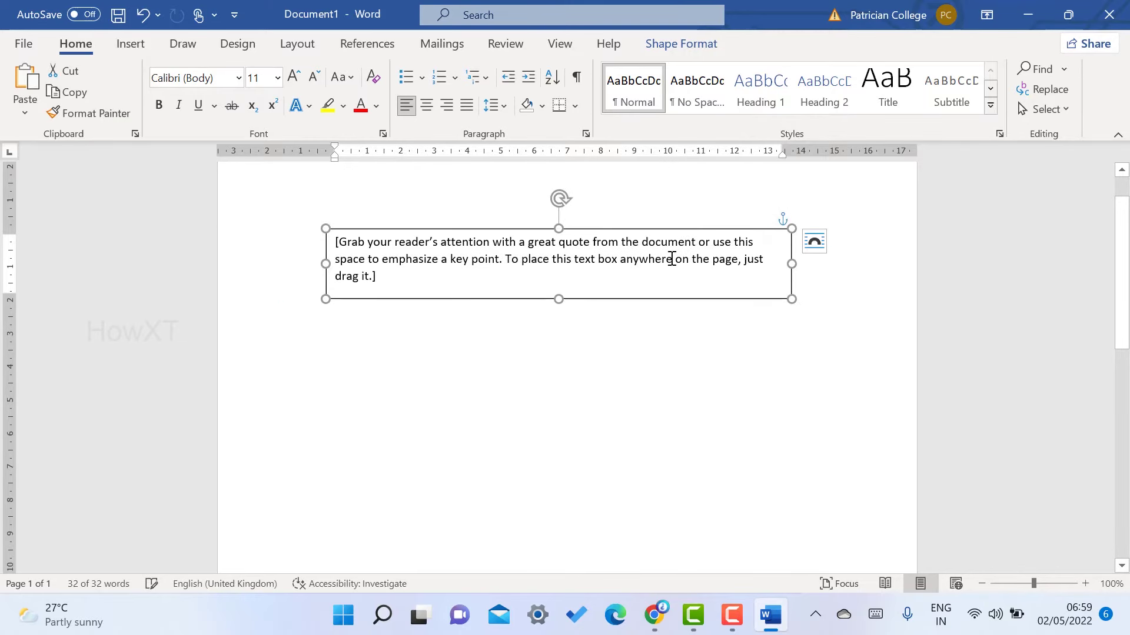
left_click_drag(562, 298, 560, 401)
scroll(539, 333, "down", 2)
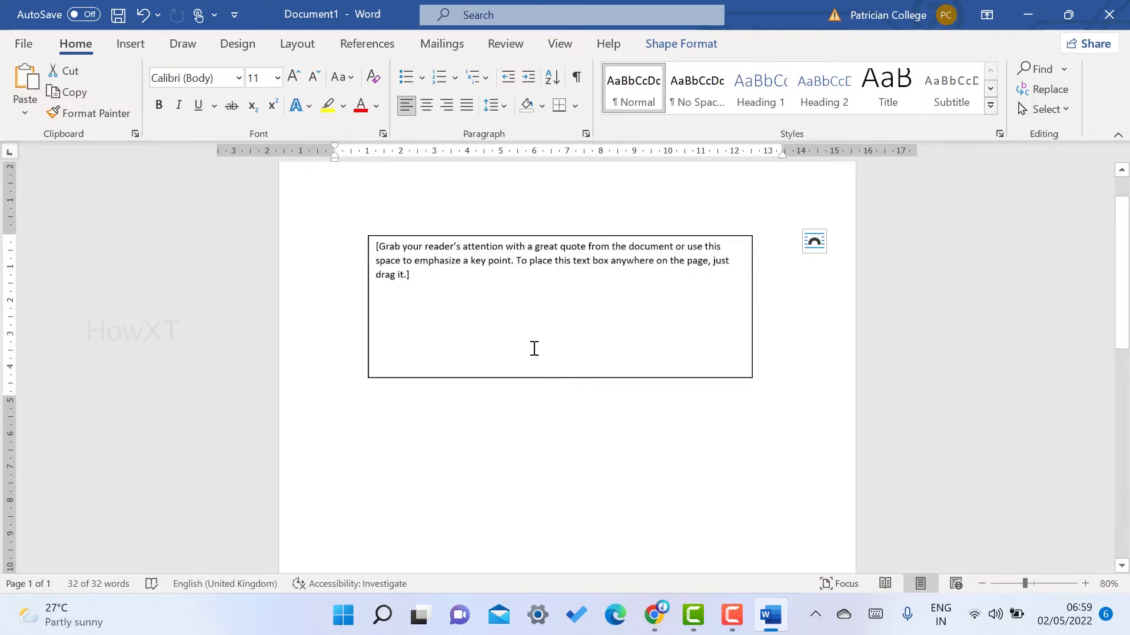
mouse_move(532, 260)
left_mouse_down()
mouse_move(457, 378)
mouse_move(651, 398)
mouse_move(487, 431)
mouse_move(471, 365)
mouse_move(480, 268)
mouse_move(527, 261)
left_mouse_up()
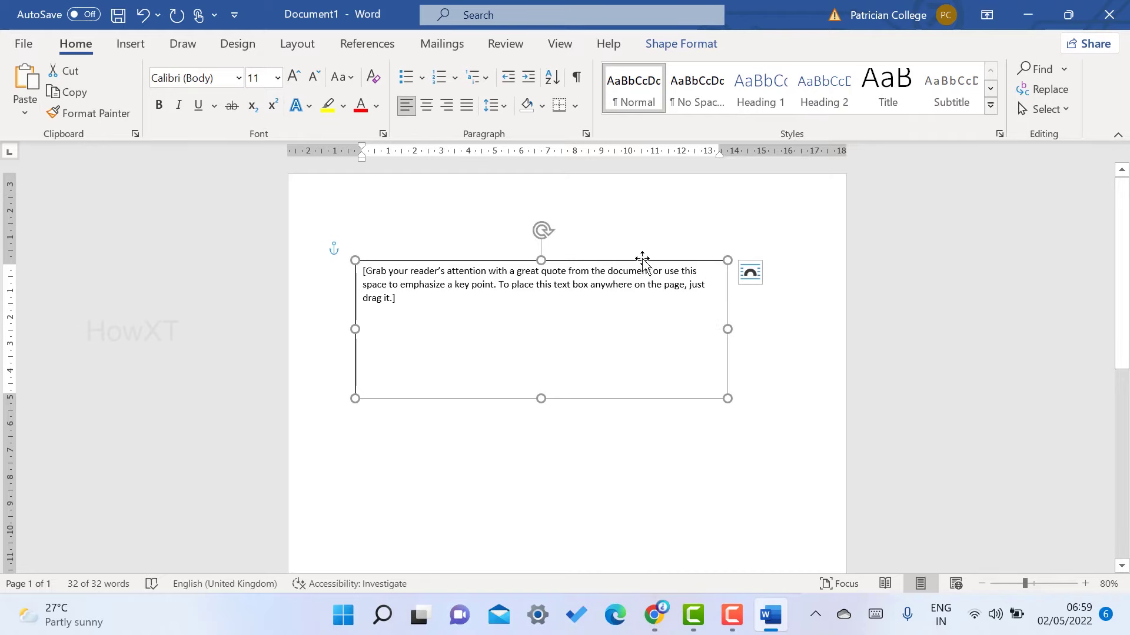
key("Delete")
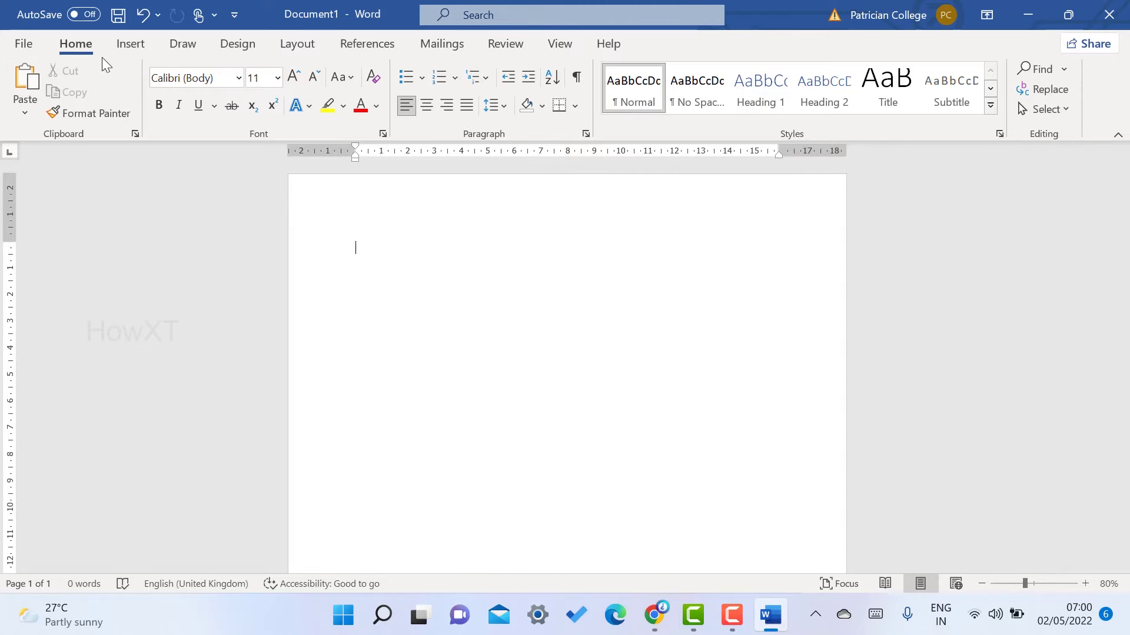
Step: Insert the picture file '1' from this device
left_click(131, 43)
left_click(183, 82)
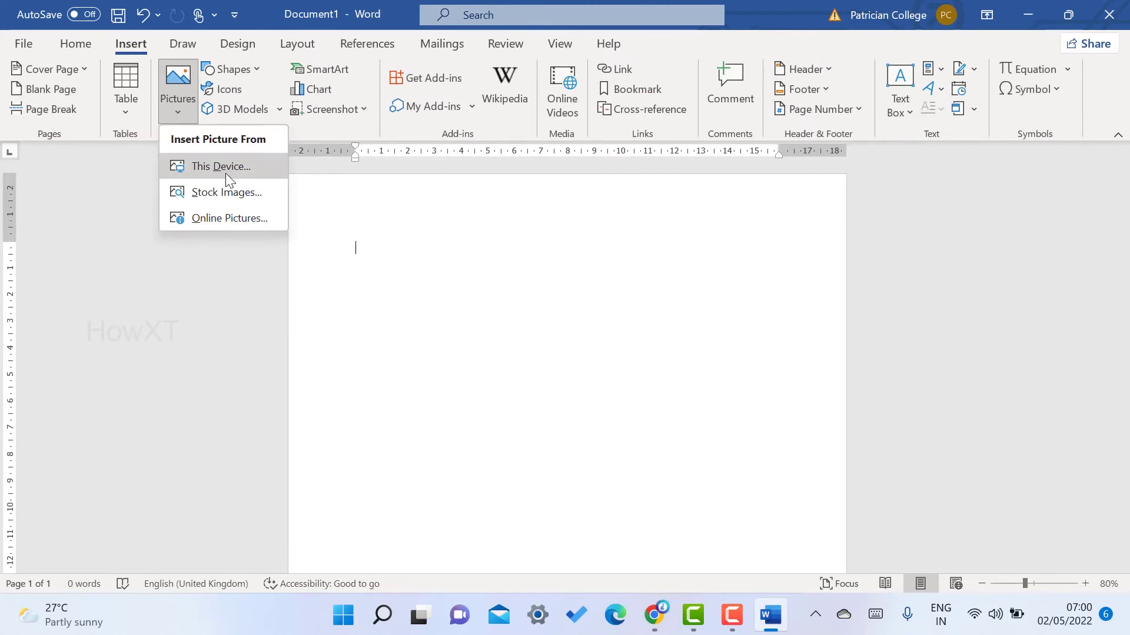
left_click(224, 173)
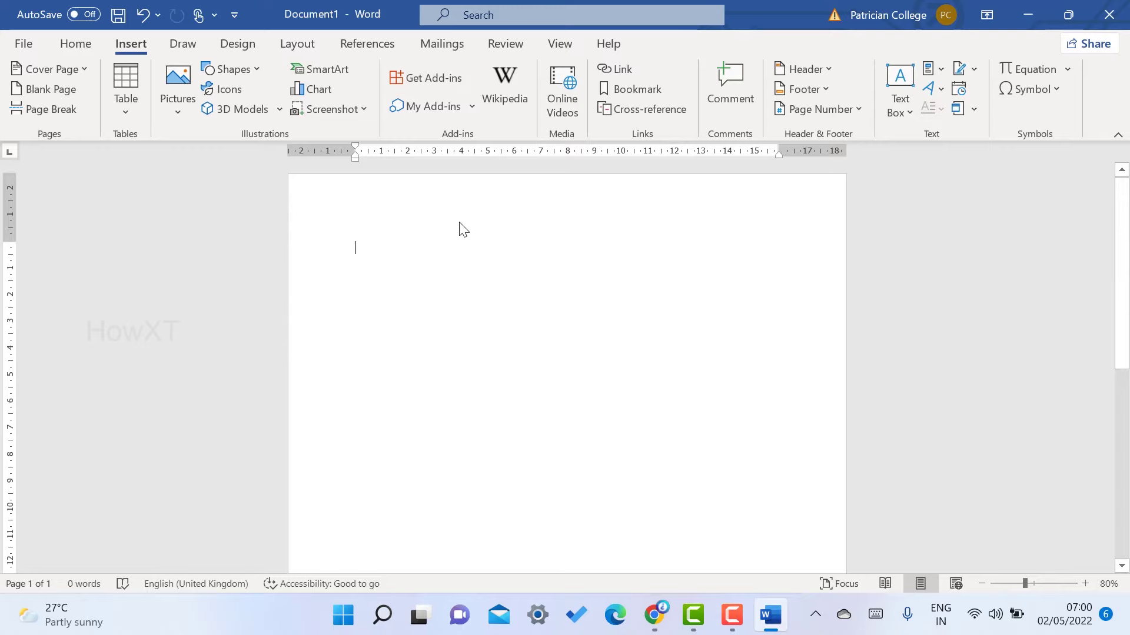
left_click(483, 272)
left_click(428, 405)
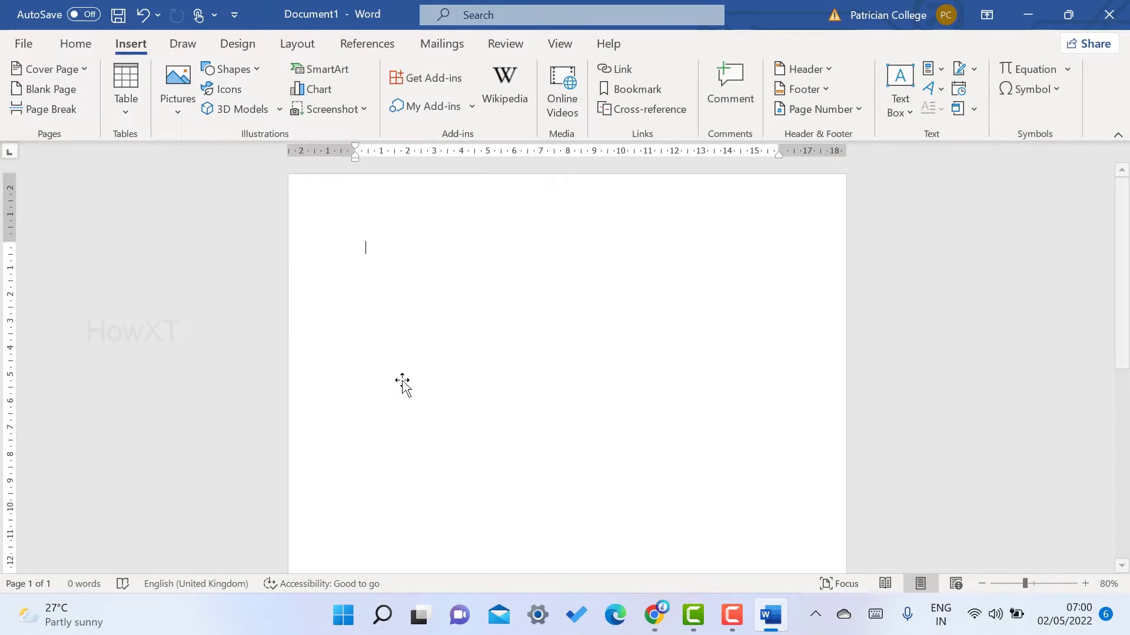
Step: Shrink the picture to about 6.18 by 8.97 cm and type sample letters after it
left_click_drag(767, 526, 647, 443)
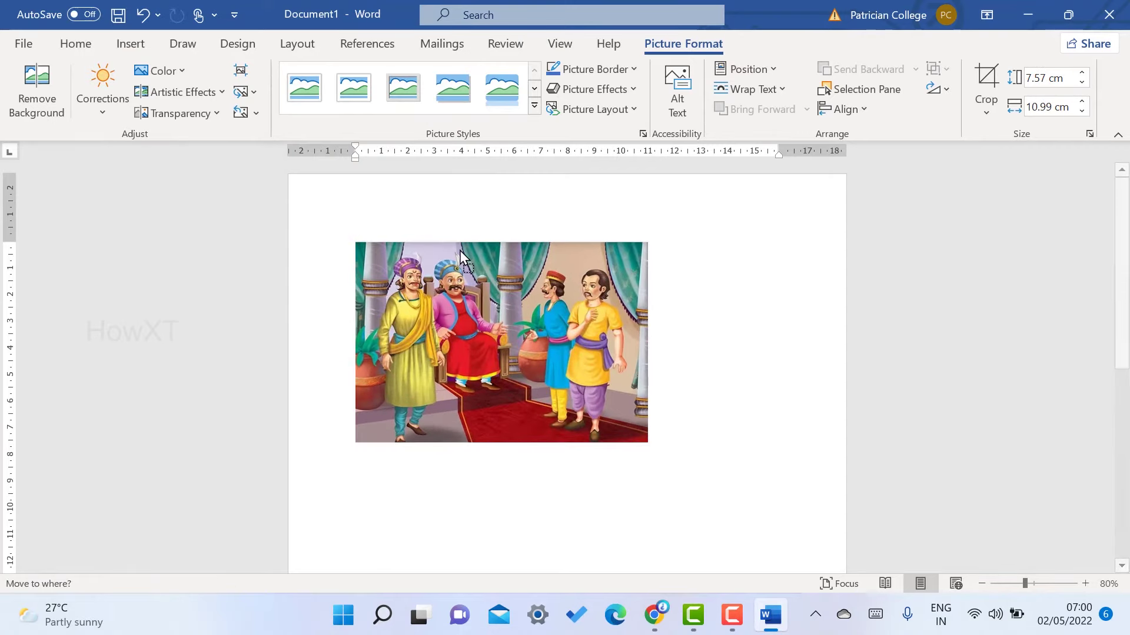
left_click_drag(646, 445, 594, 406)
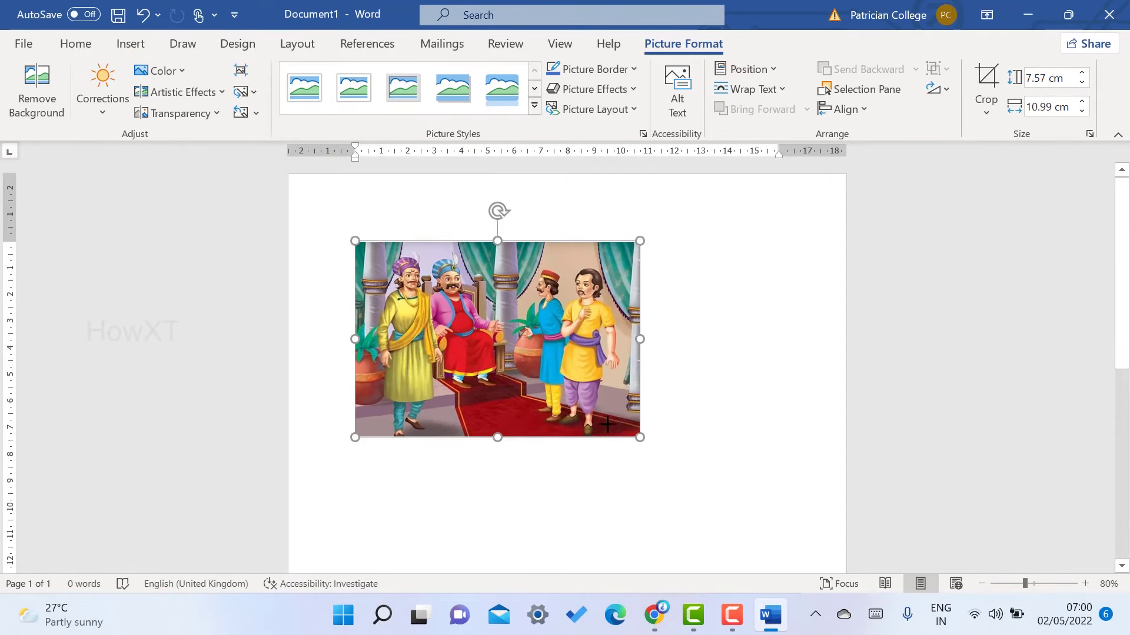
left_click(659, 314)
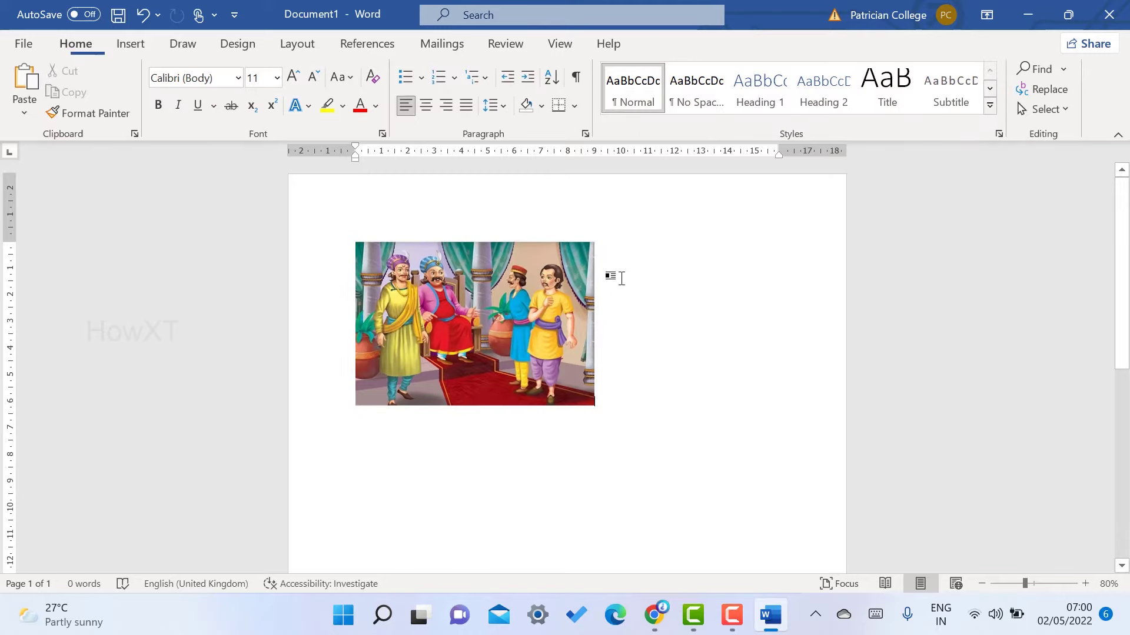
type("fdsfsad")
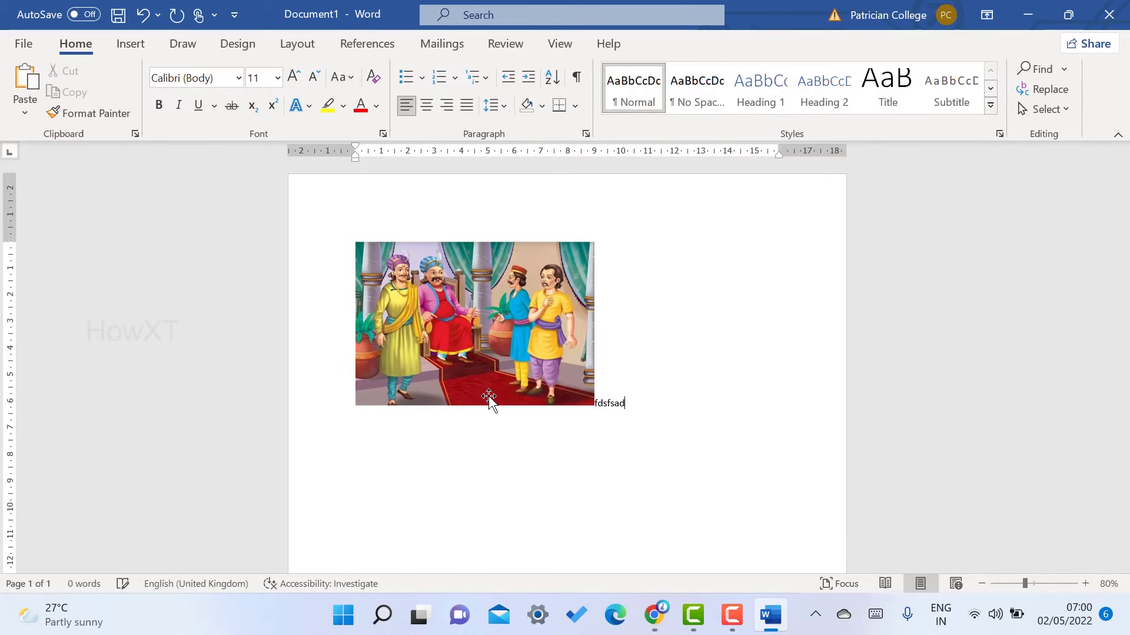
type("vxcfgxg")
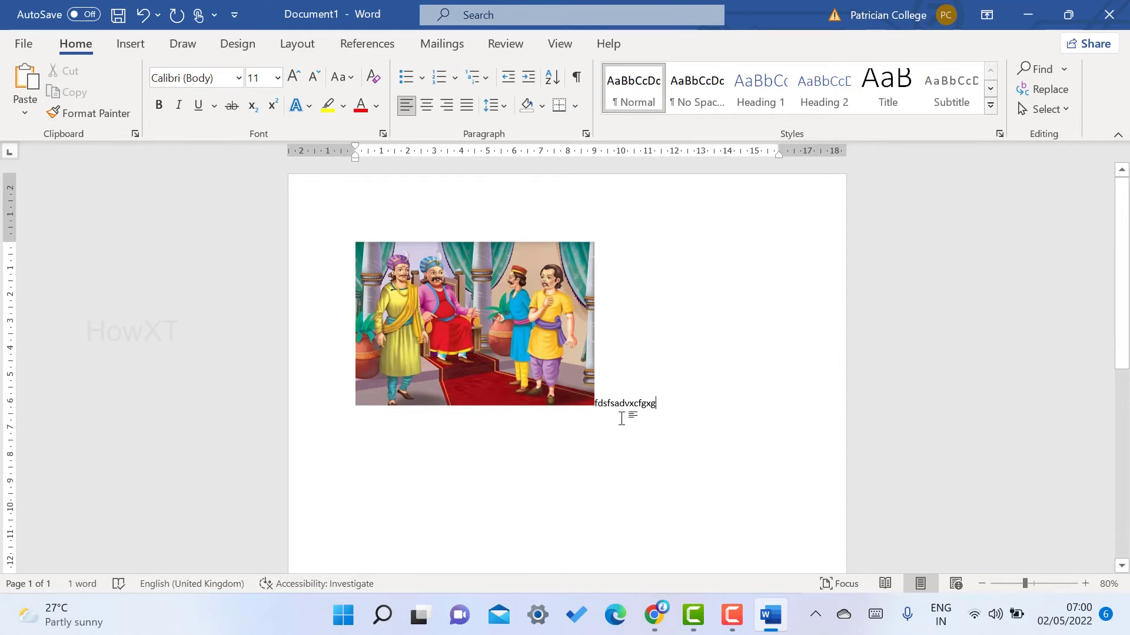
key("BackSpace")
key("BackSpace")
key("BackSpace")
key("BackSpace")
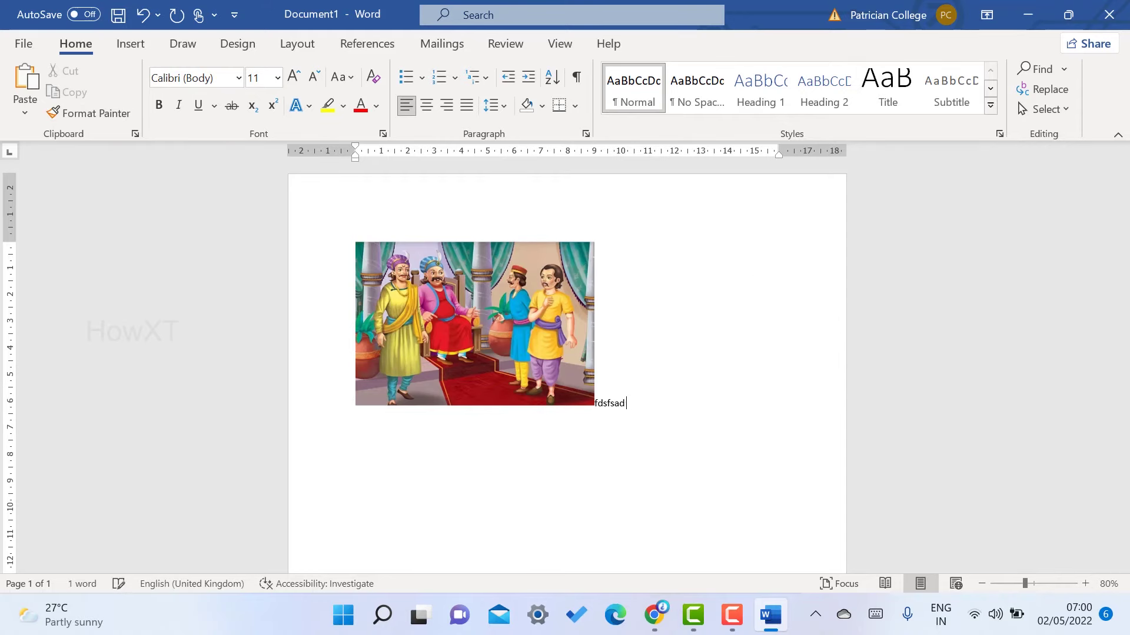
key("BackSpace")
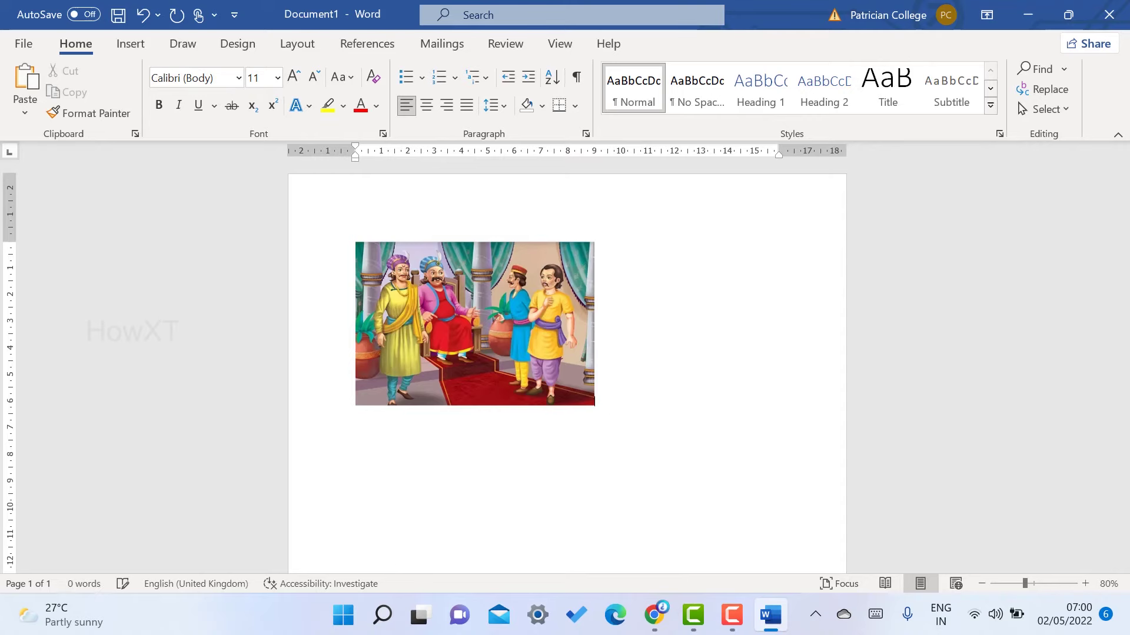
Step: Add a Simple Text Box, narrow it to 5.1 cm, and place it beside the picture's right edge
left_click(125, 46)
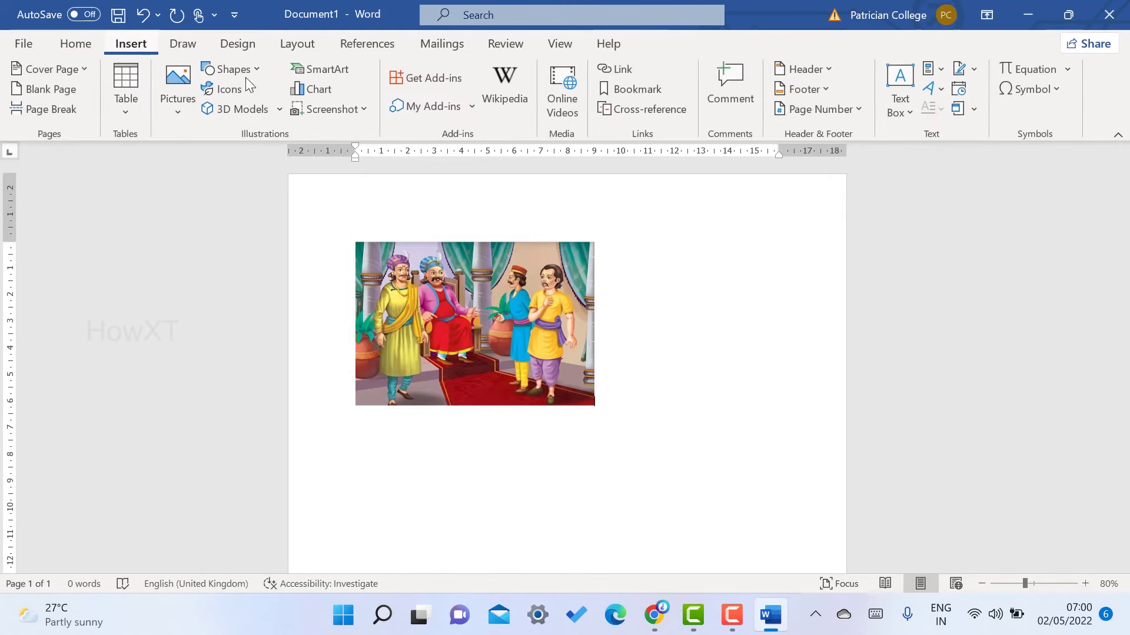
left_click(897, 88)
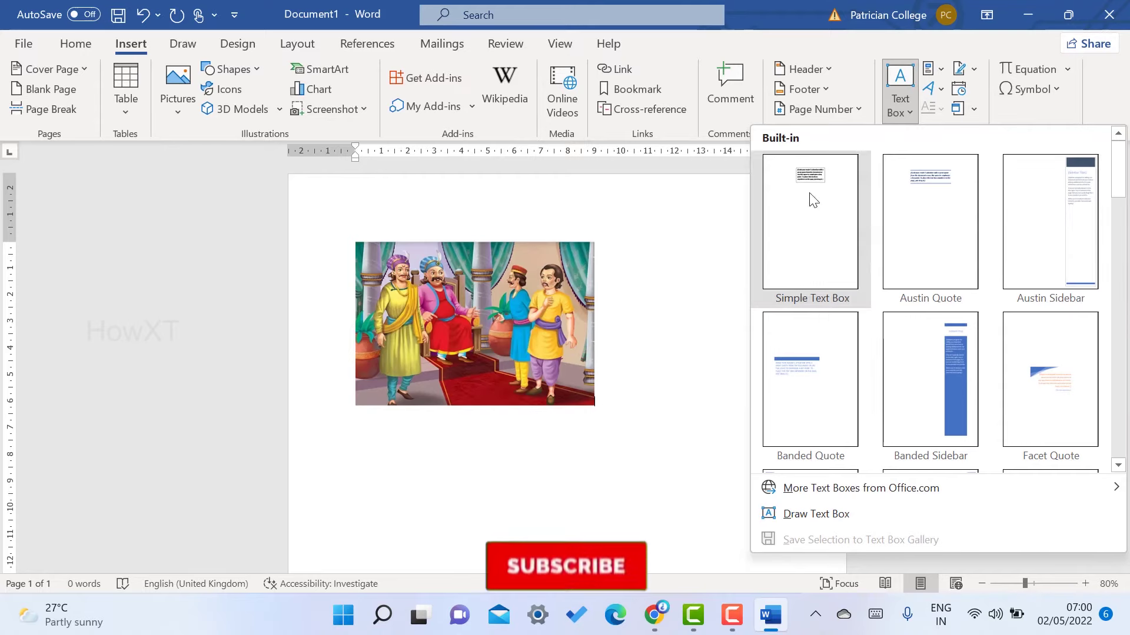
left_click(810, 197)
mouse_move(591, 257)
left_mouse_down()
mouse_move(703, 350)
mouse_move(715, 419)
left_mouse_up()
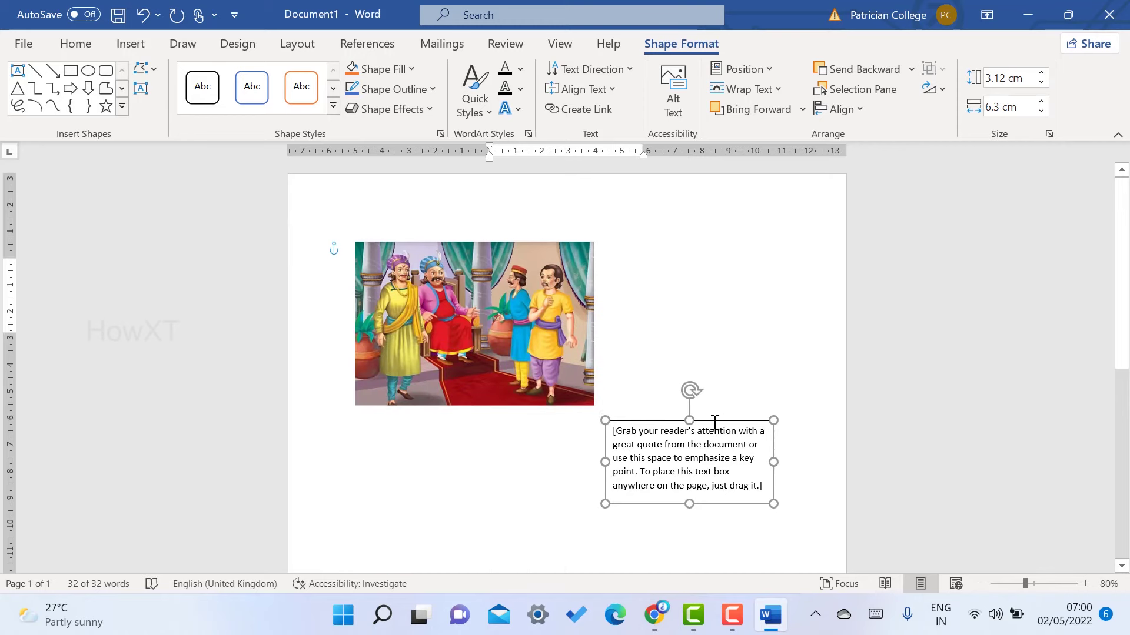
left_click_drag(755, 463, 741, 463)
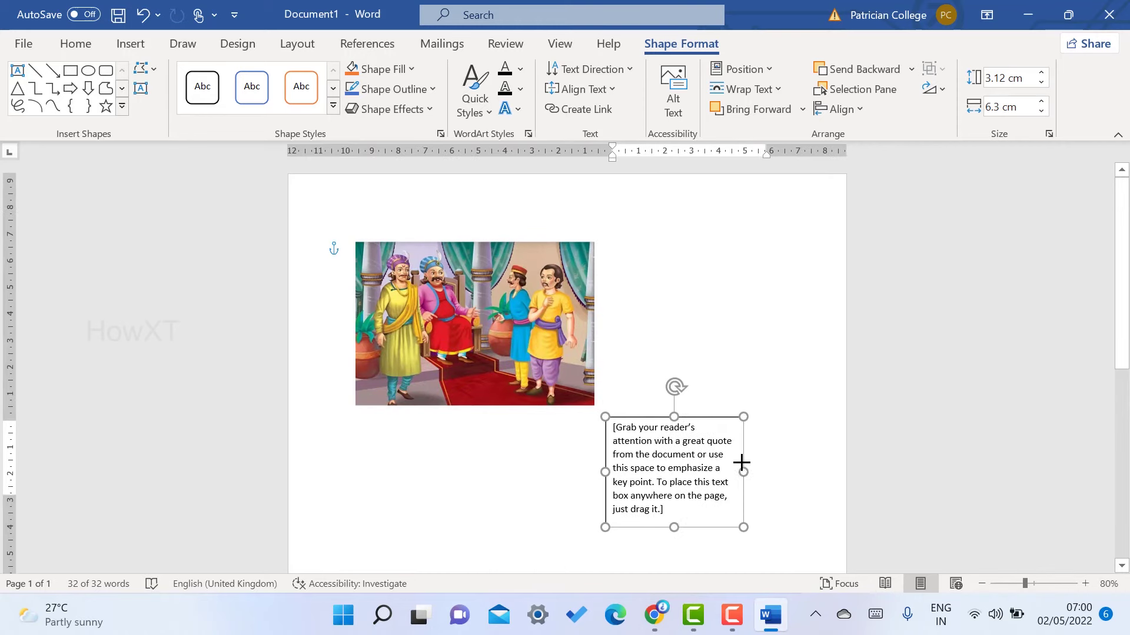
mouse_move(714, 394)
left_mouse_down()
mouse_move(712, 298)
mouse_move(671, 244)
left_mouse_up()
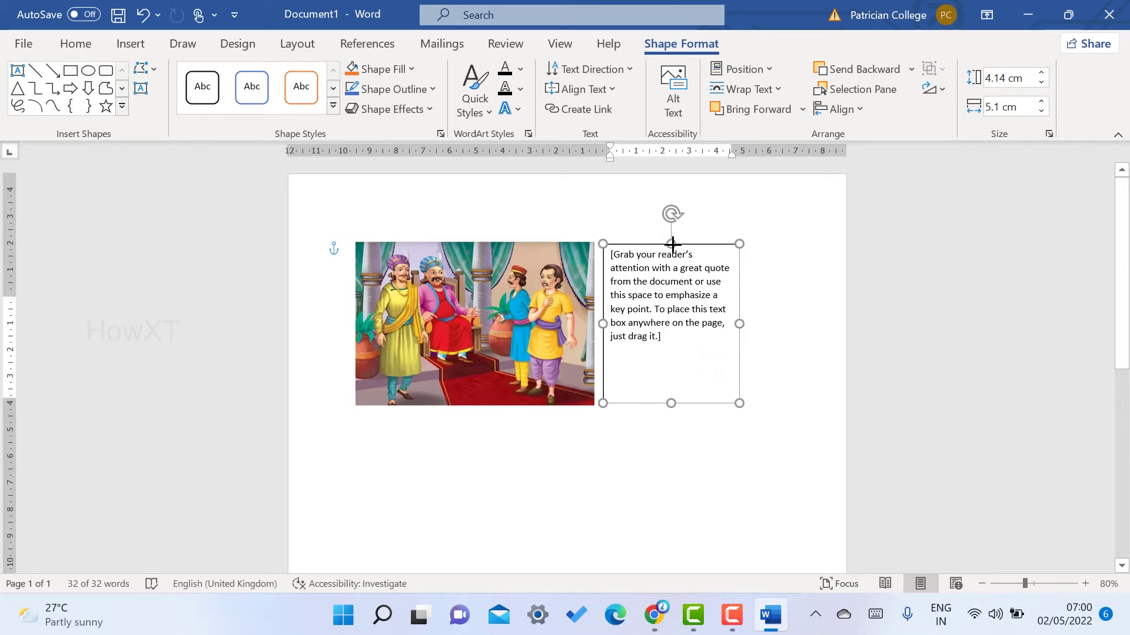
Step: Replace the placeholder quote with 'how' and lines of random letters, then deselect everything
left_click(681, 336)
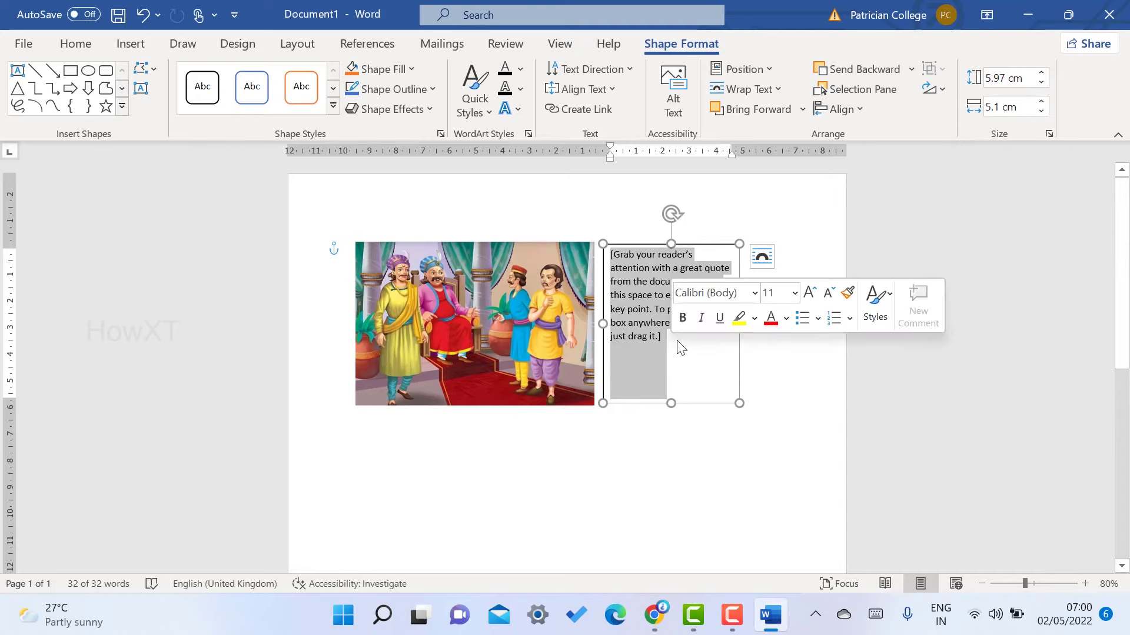
type("howdfdsafdsfjsadjflksadjflkf")
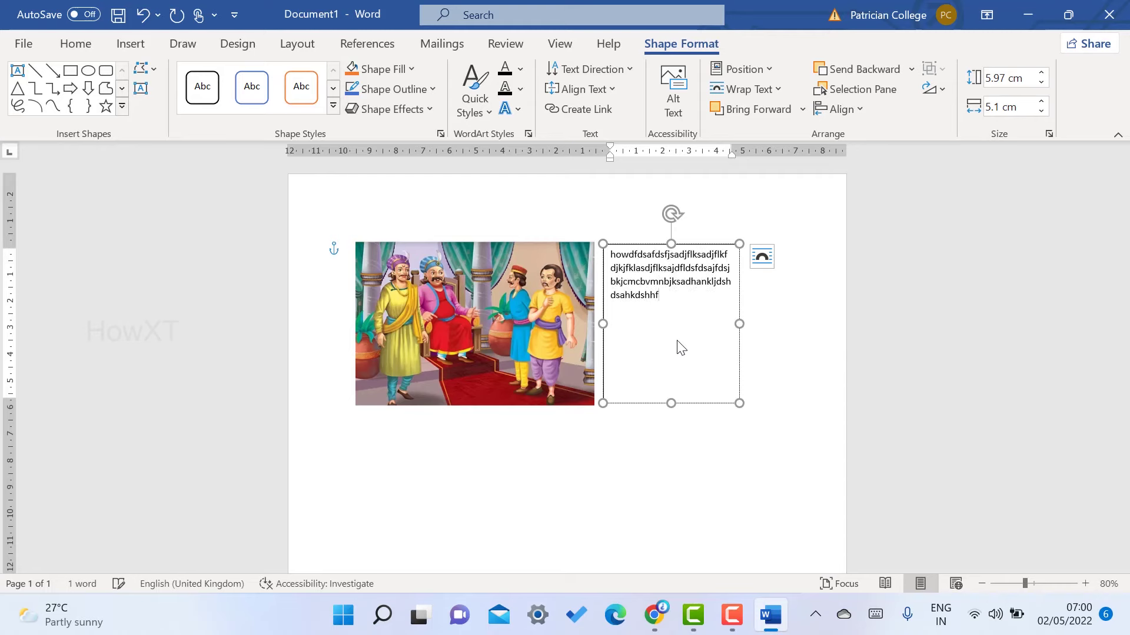
type("hjfkhasdjlkfhsadjlkfhsajdkfhjksadkjds")
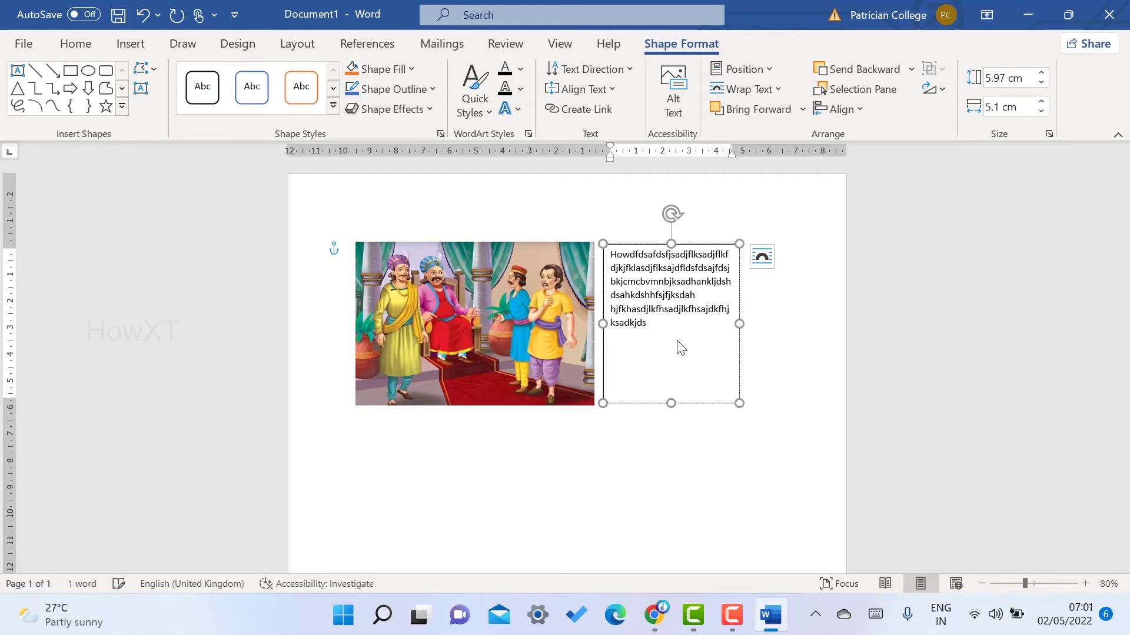
type(" flhsadfhdsaljkfhjksadfhljksdahjkdhsjkdashfjkshdafljksdahfjkh")
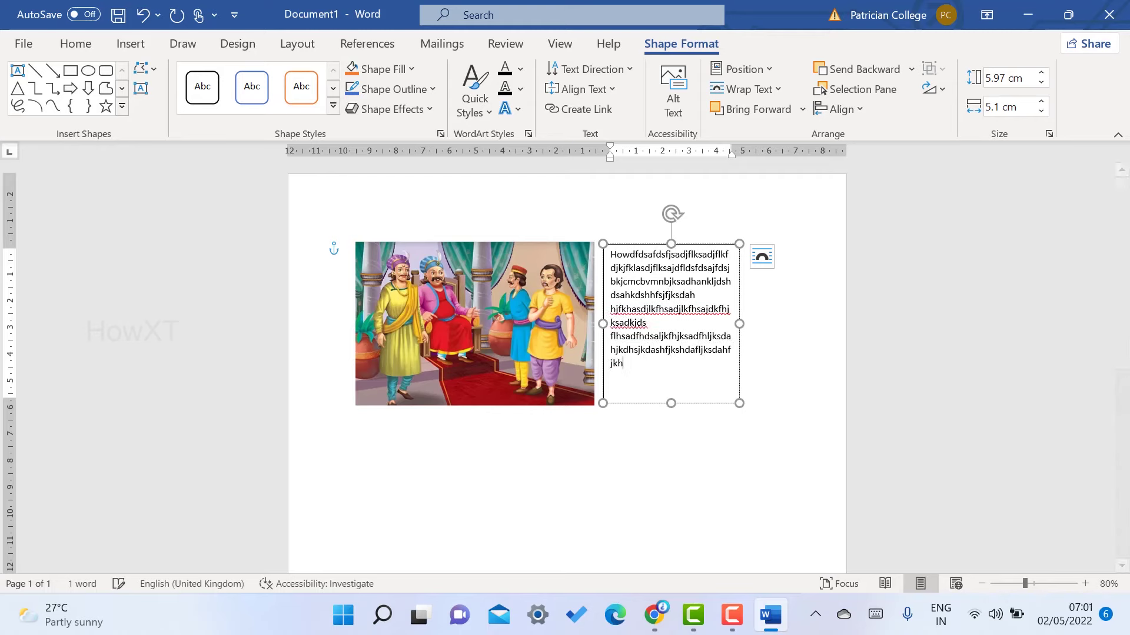
type("sadjajkfhasjdkfhkjsadhfkljsadhkljsahdjkshdjkfhkjas")
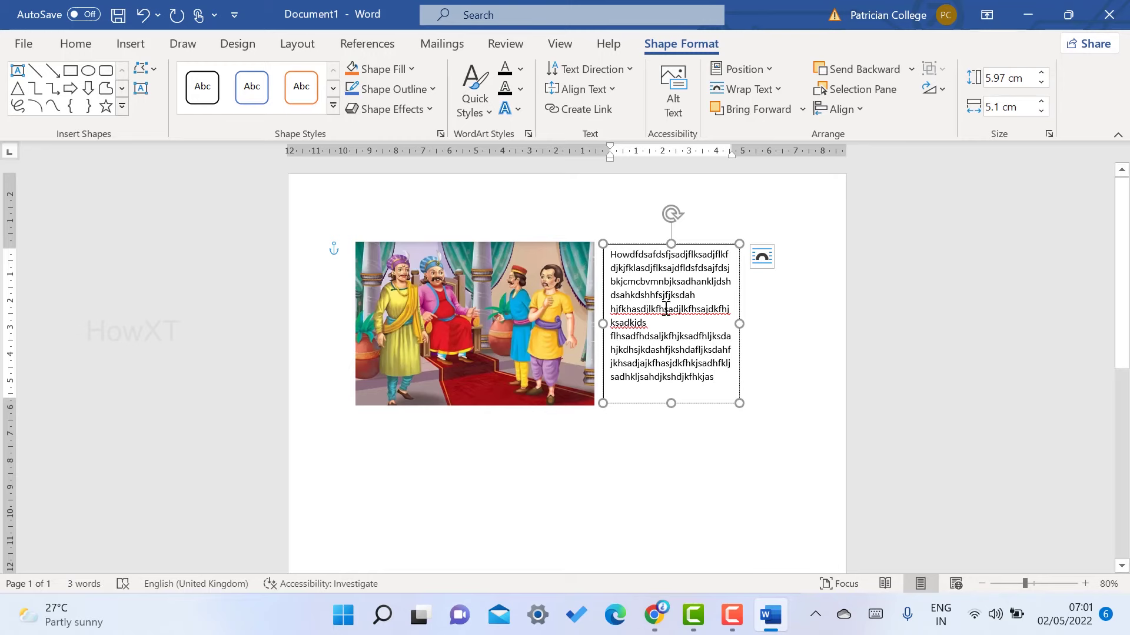
left_click(576, 400)
left_click(541, 446)
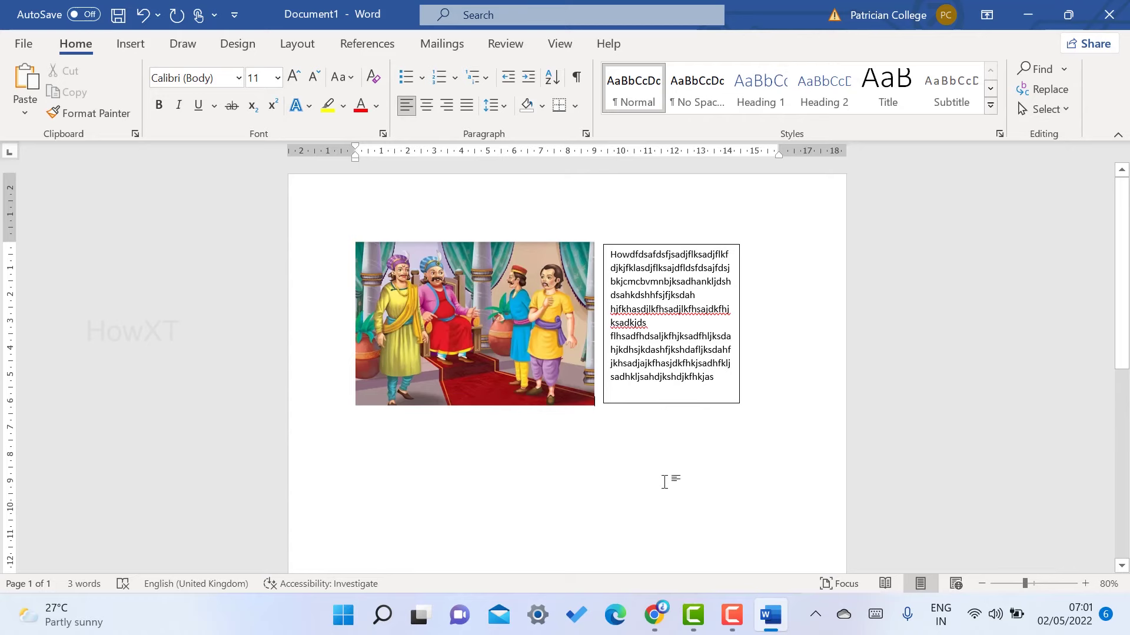
Step: Set the text box's outline to No line in the Format Shape pane
left_click(740, 335)
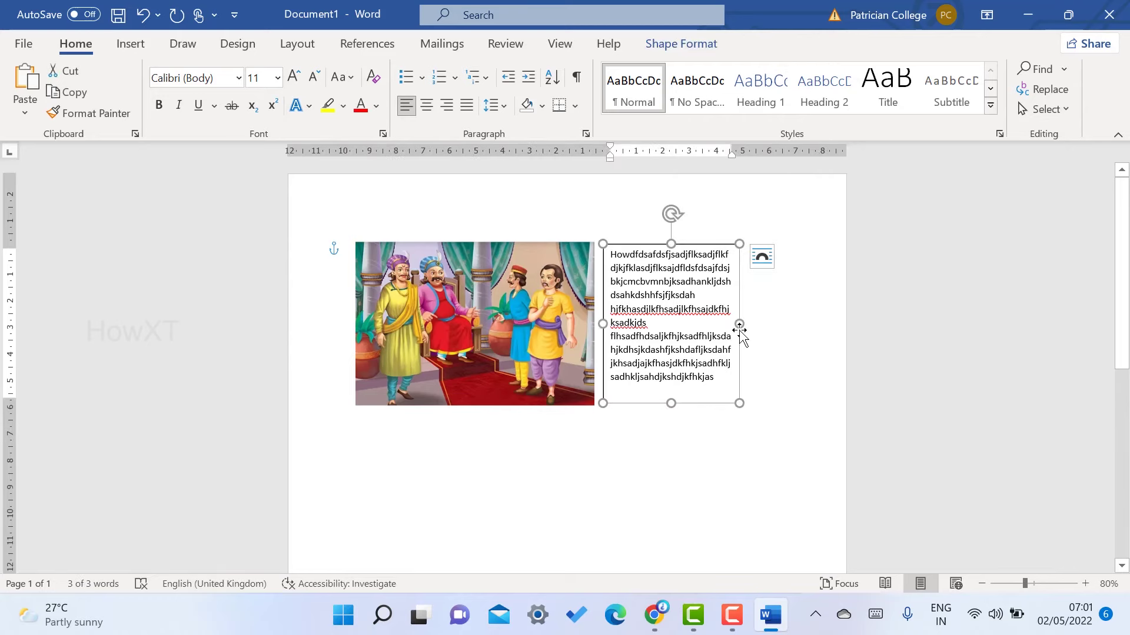
right_click(740, 333)
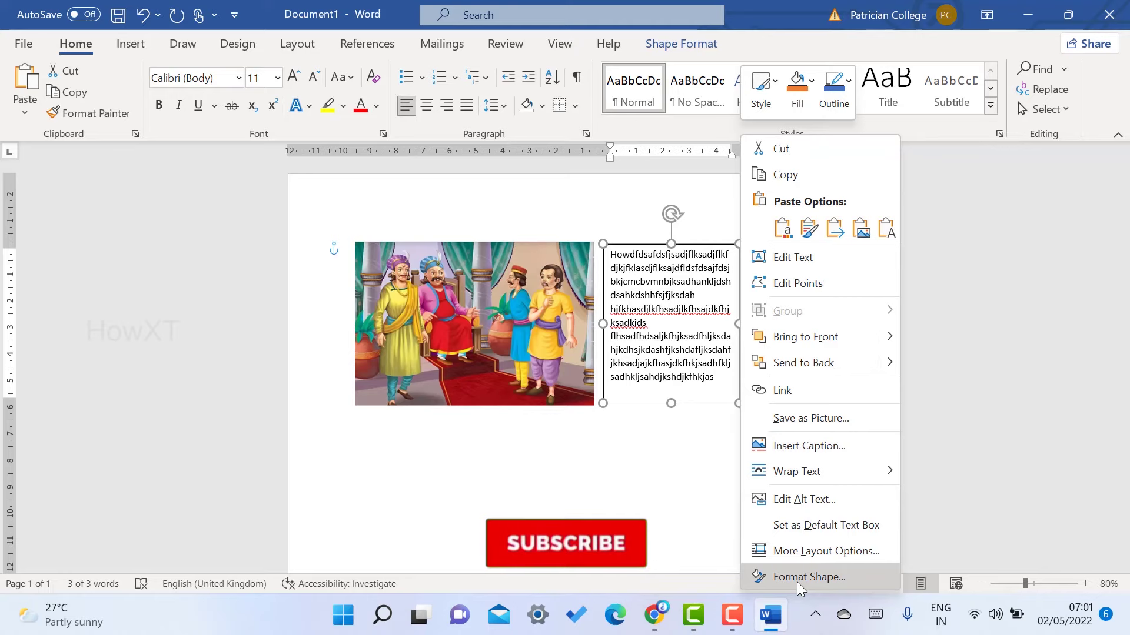
left_click(796, 580)
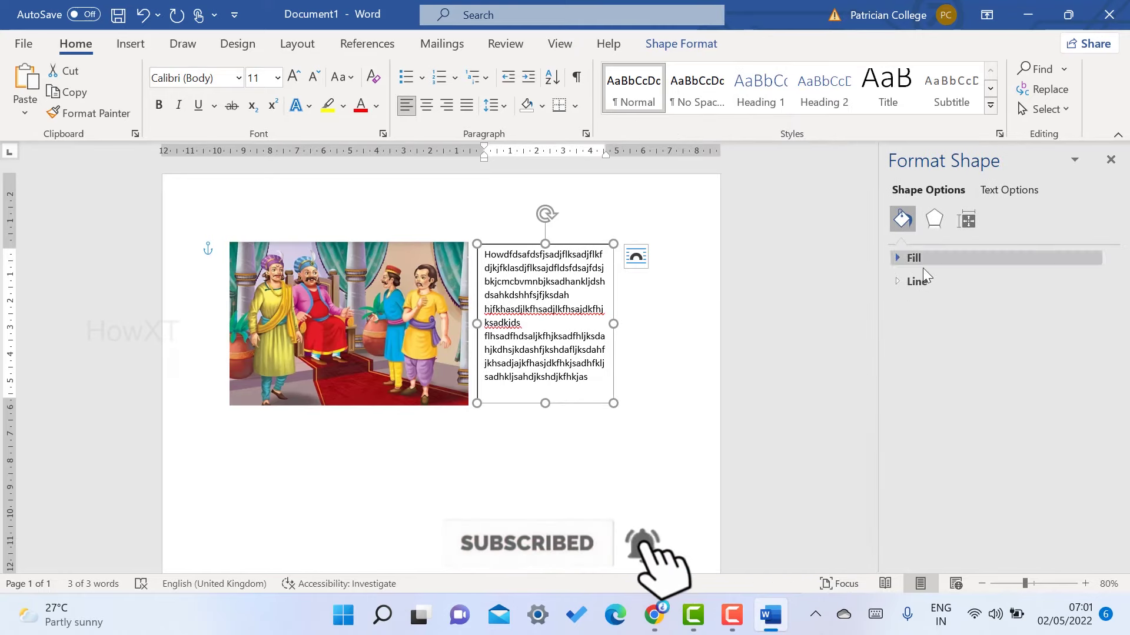
left_click(901, 283)
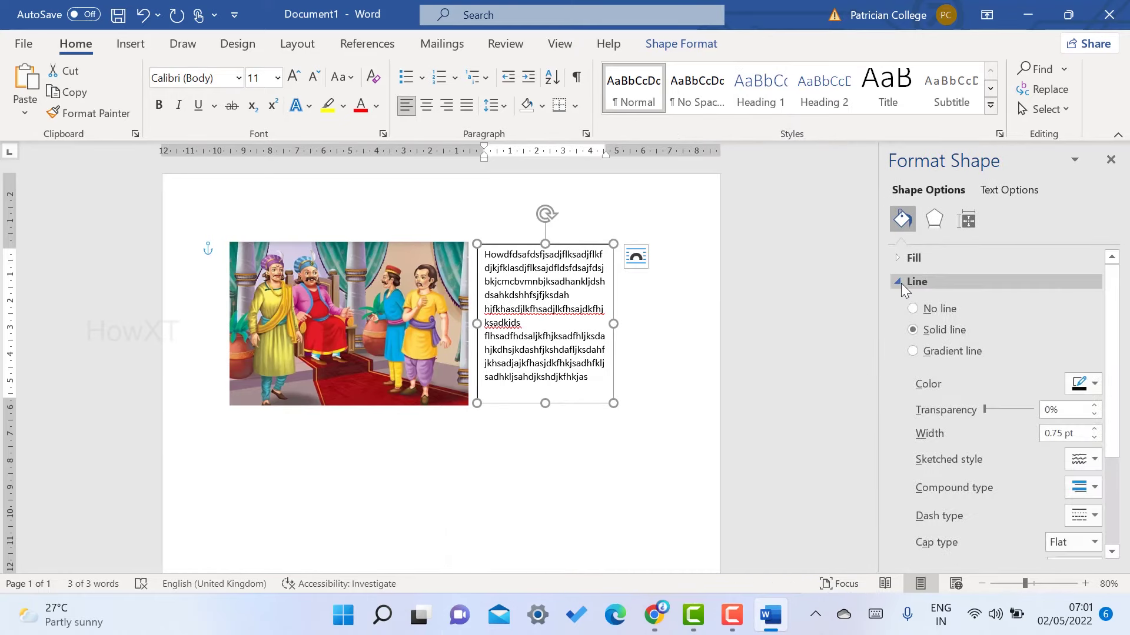
left_click(940, 309)
left_click(1110, 159)
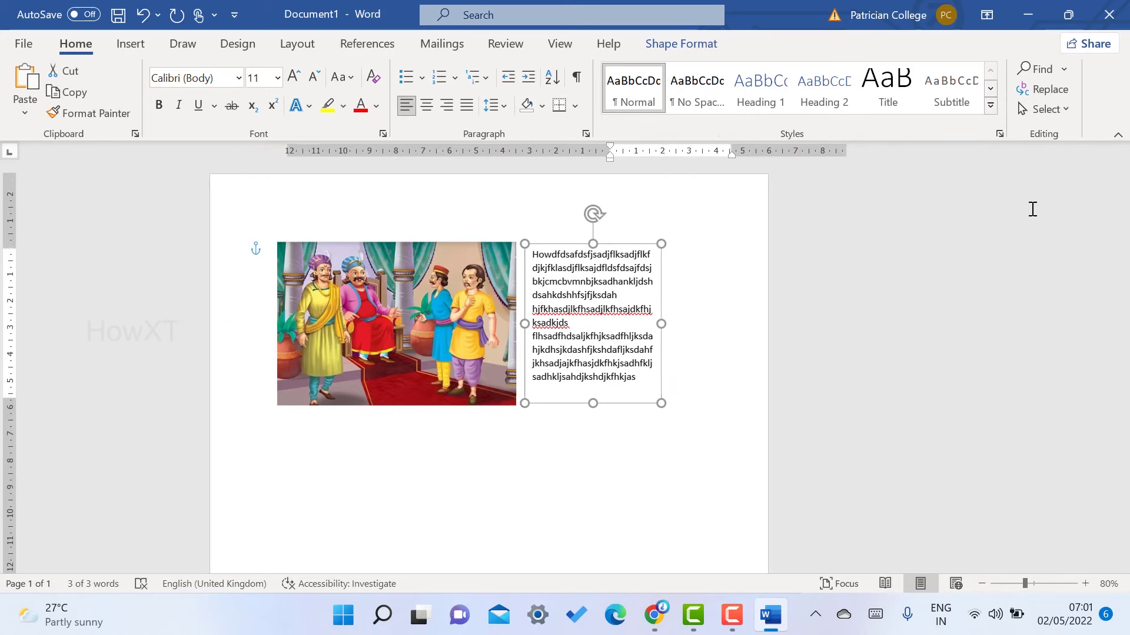
left_click(576, 455)
left_click(747, 491)
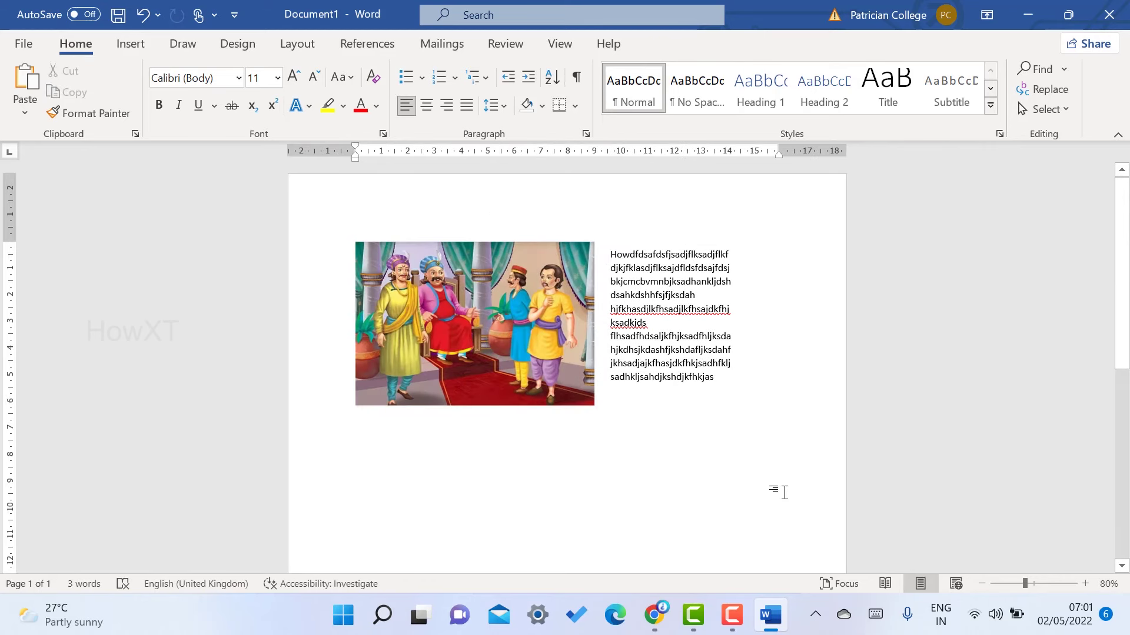
Step: Ctrl-drag a copy of the text box below the picture and slide it left
left_click(692, 259)
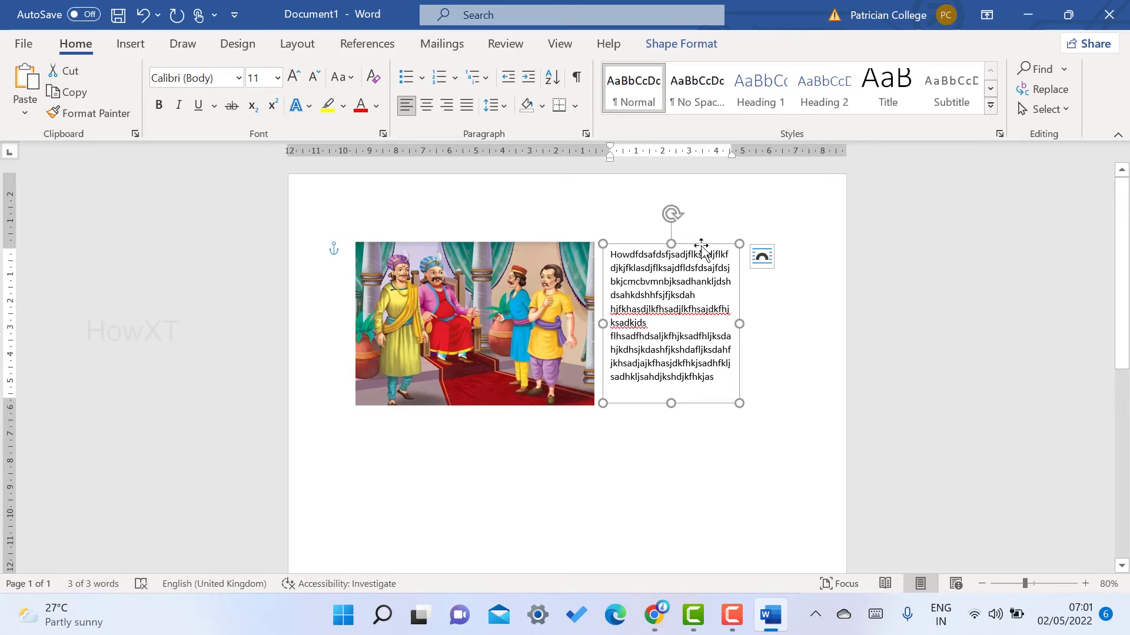
left_click_drag(706, 250, 706, 482)
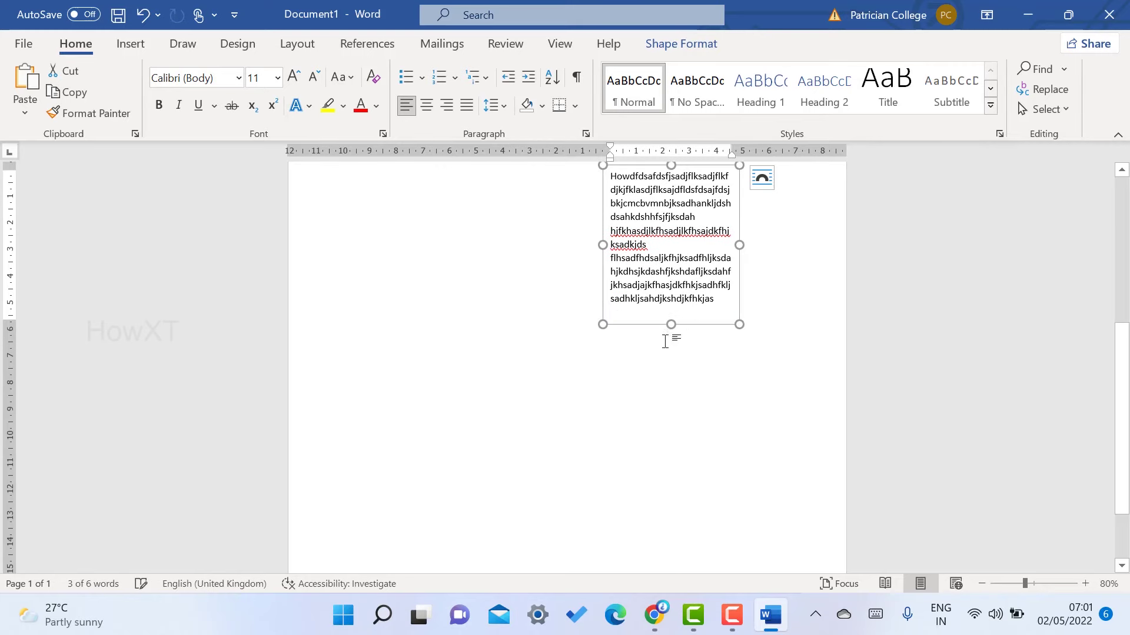
scroll(690, 337, "up", 3)
left_click_drag(699, 399, 460, 369)
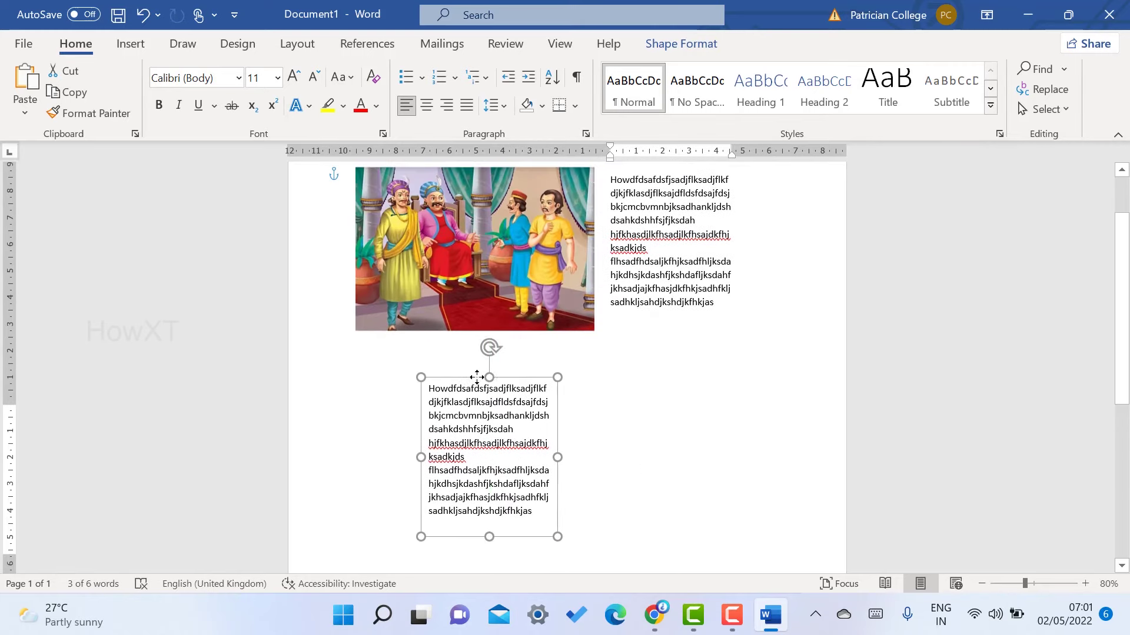
Step: Nudge the first picture slightly right and down
left_click(464, 277)
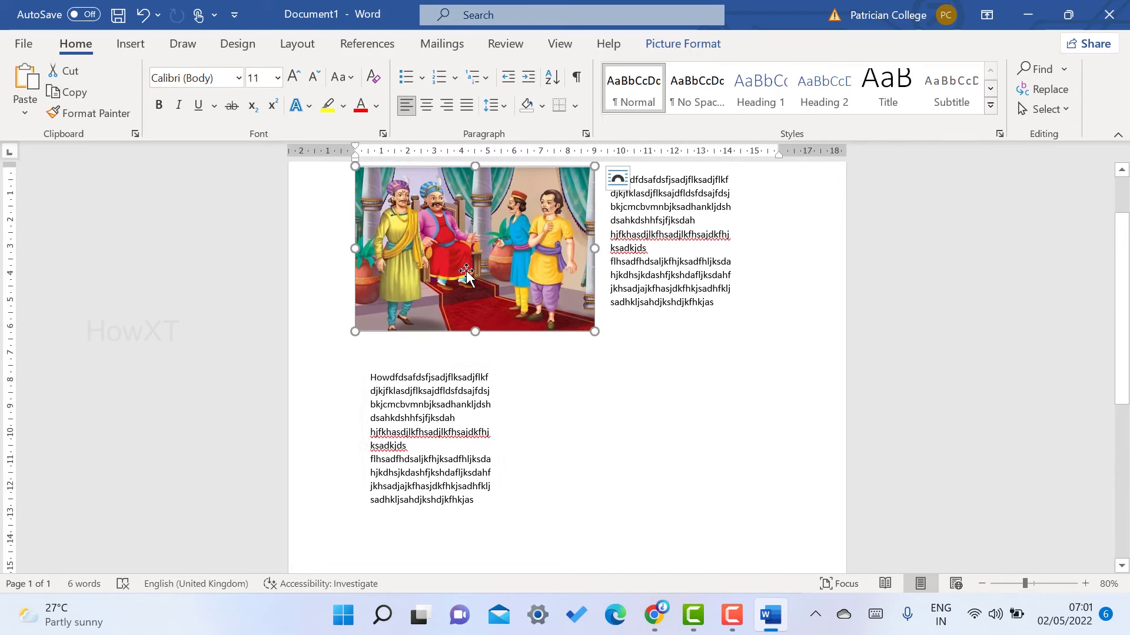
left_click_drag(467, 270, 512, 295)
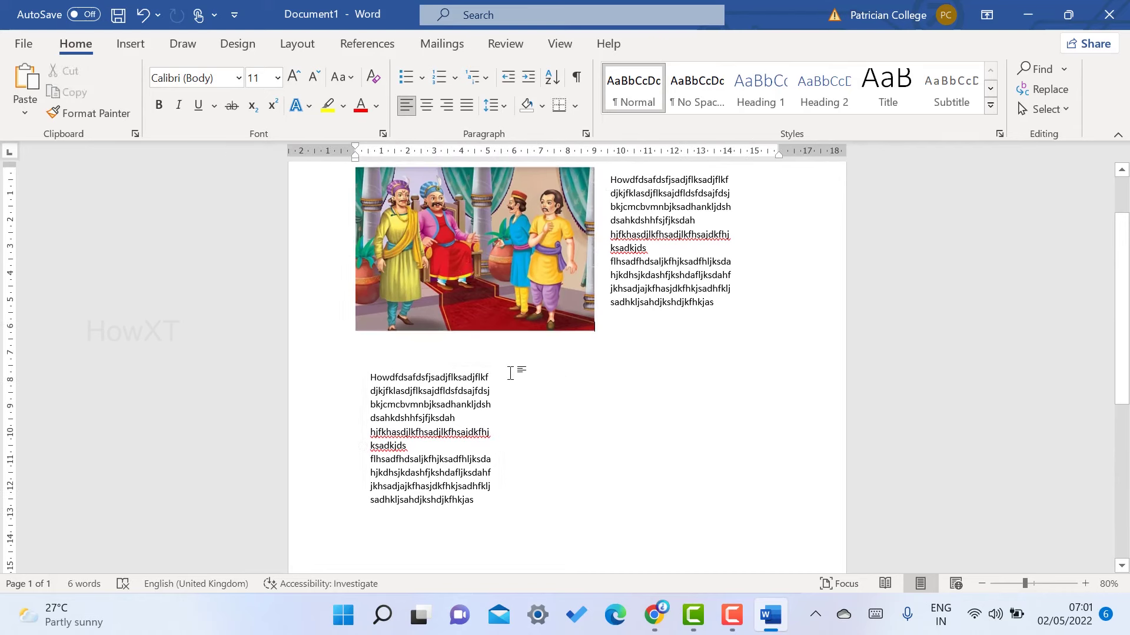
left_click(558, 410)
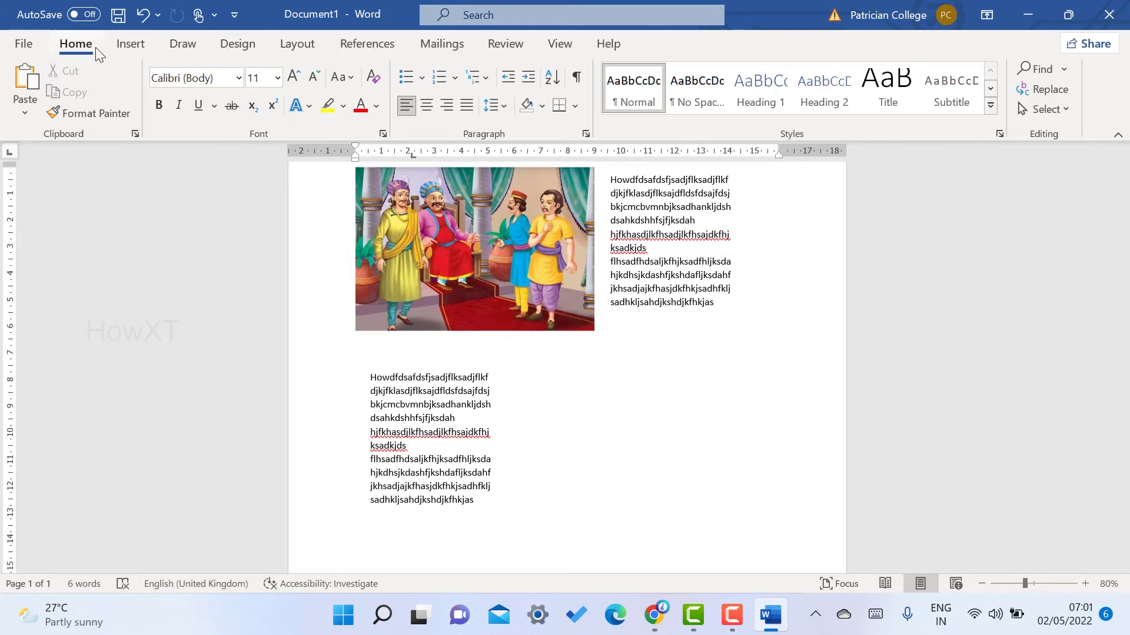
left_click(131, 43)
Step: Insert the cartoon picture file '2' from this device
left_click(171, 97)
left_click(218, 165)
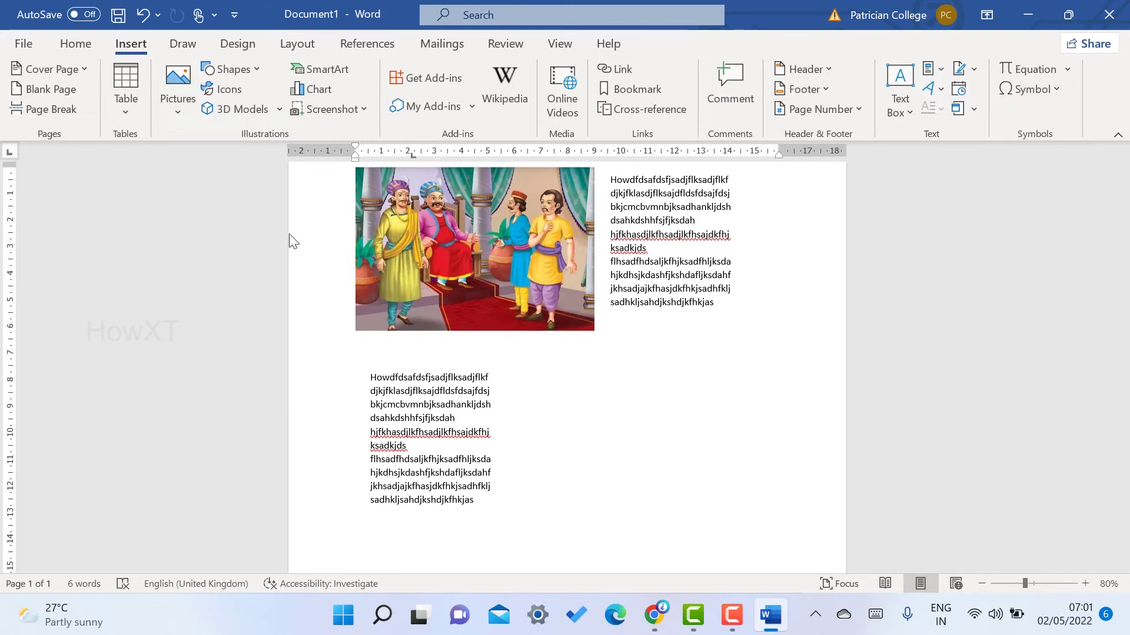
scroll(473, 270, "down", 2)
left_click(246, 294)
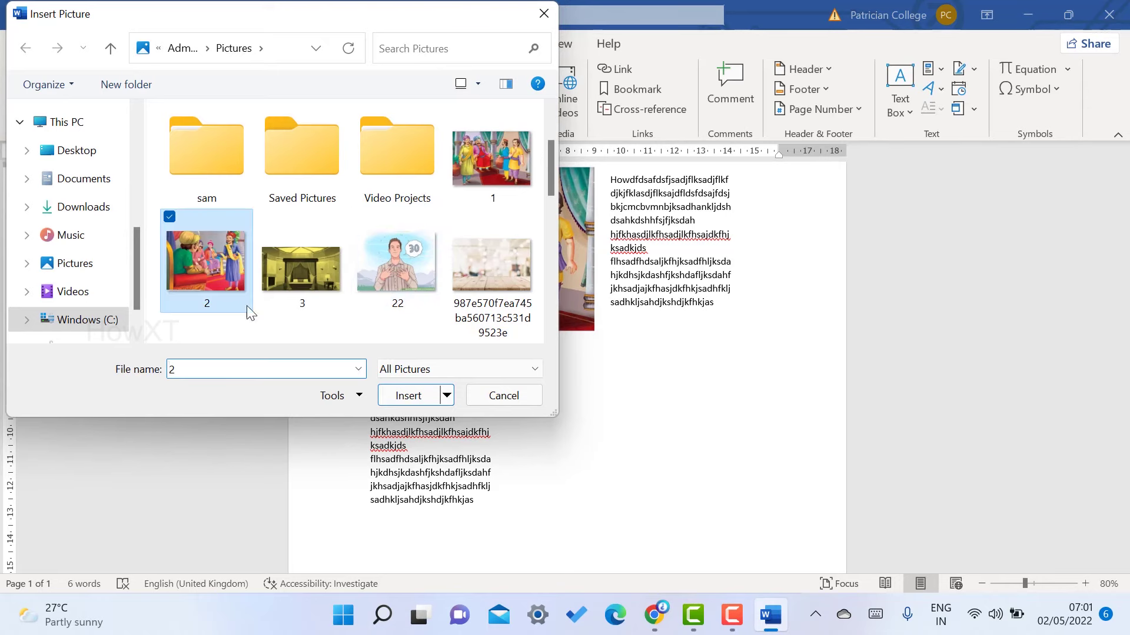
left_click(411, 393)
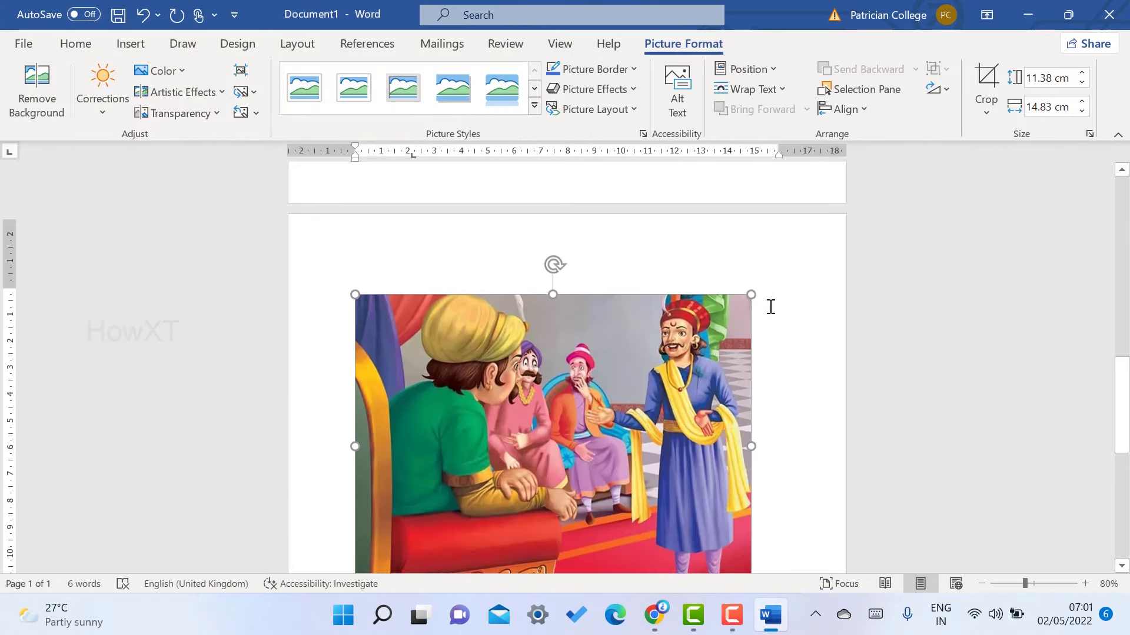
Step: Shrink the second picture to about 6.1 by 7.95 cm, wrap it Square, and place it beside the lower text box
left_click_drag(755, 301, 692, 395)
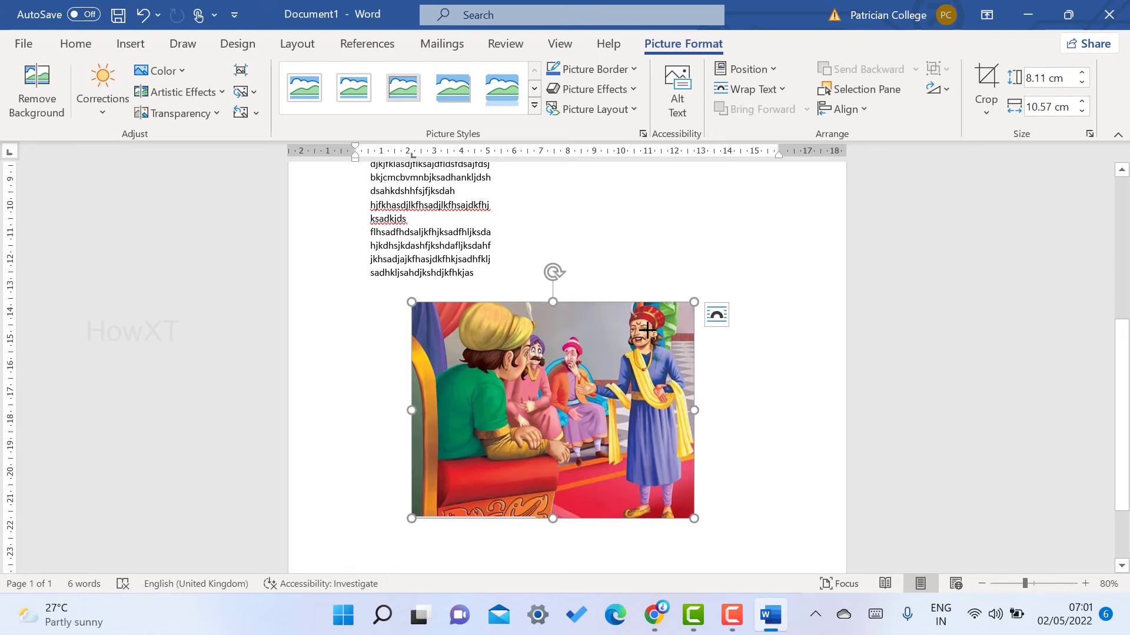
left_click_drag(645, 330, 595, 357)
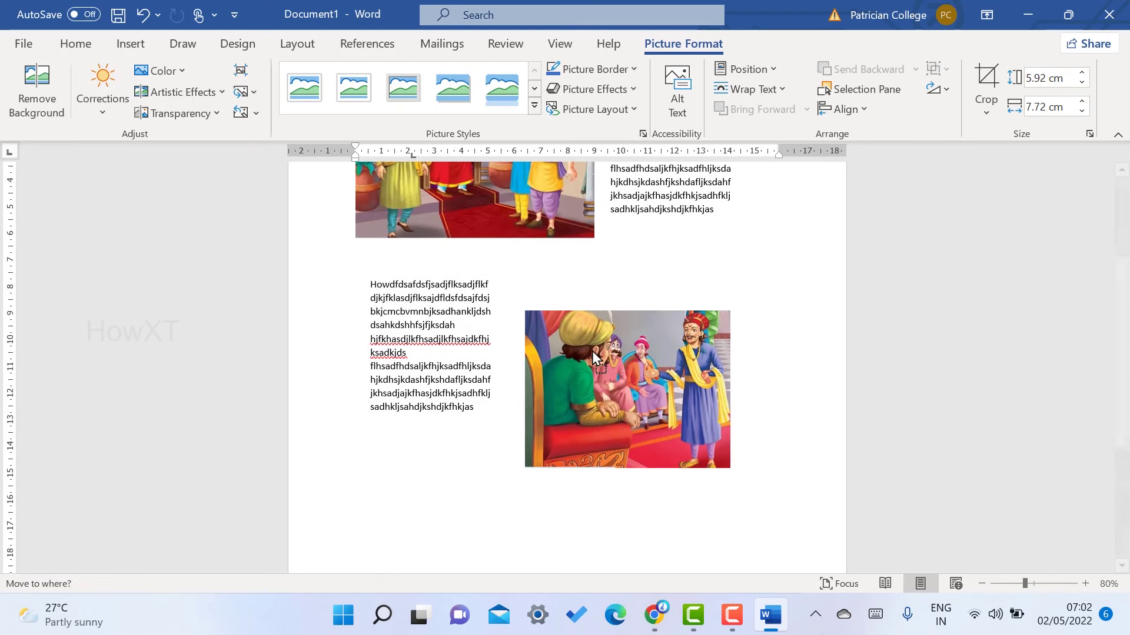
left_click(754, 323)
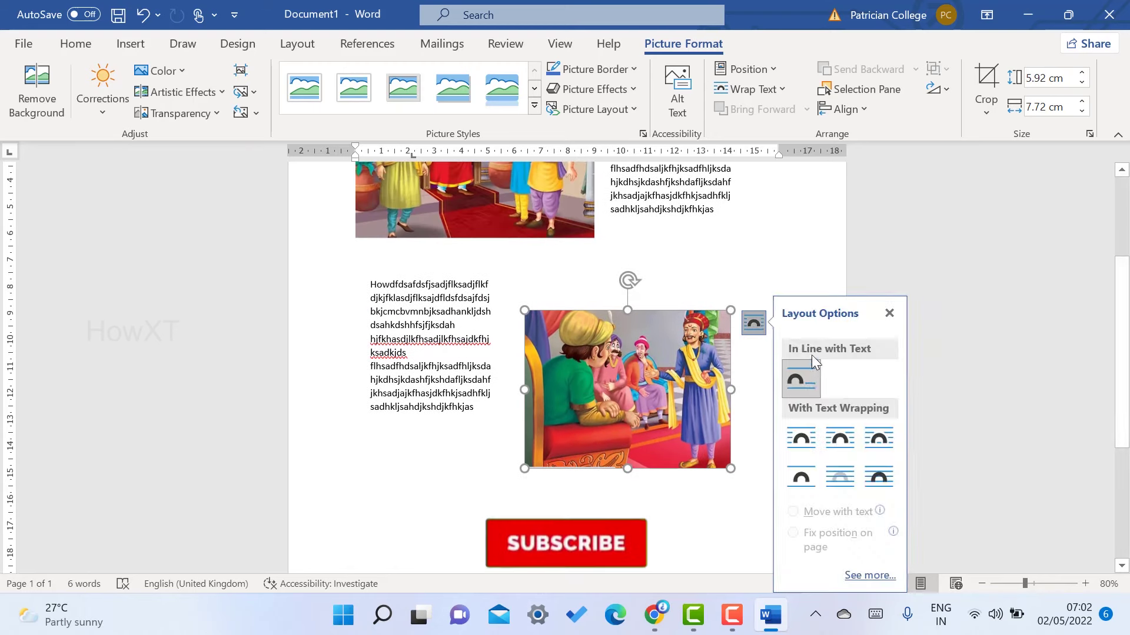
left_click(808, 444)
left_click_drag(619, 371, 619, 337)
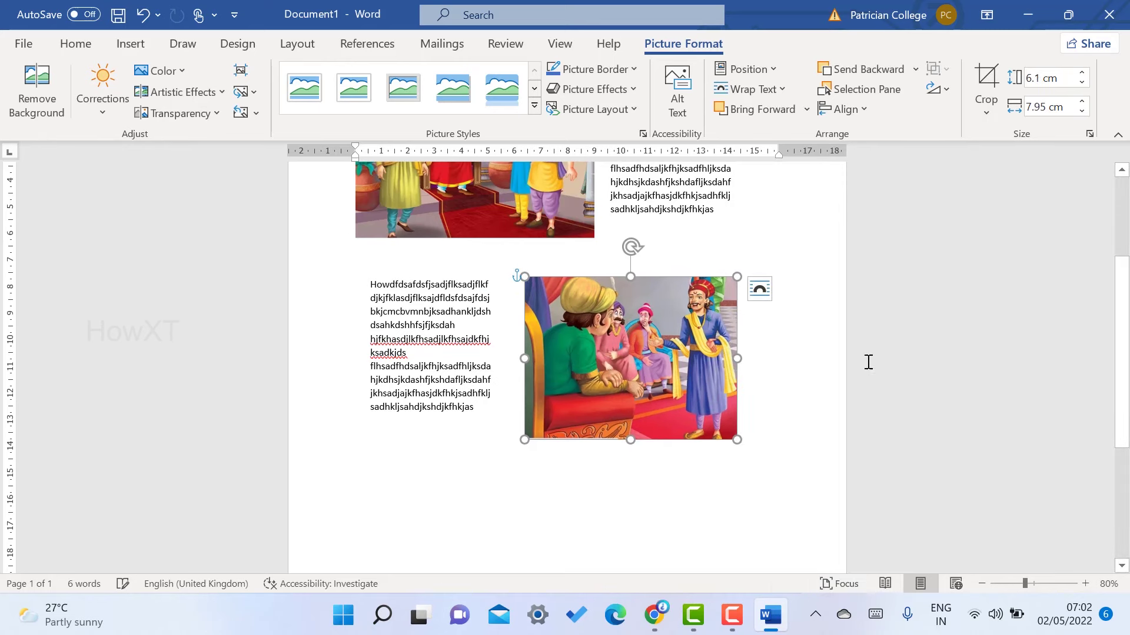
left_click(774, 361)
scroll(773, 360, "up", 3)
Step: Drag the upper random-letter text box a little right, widening its gap from the first picture
scroll(773, 362, "up", 1)
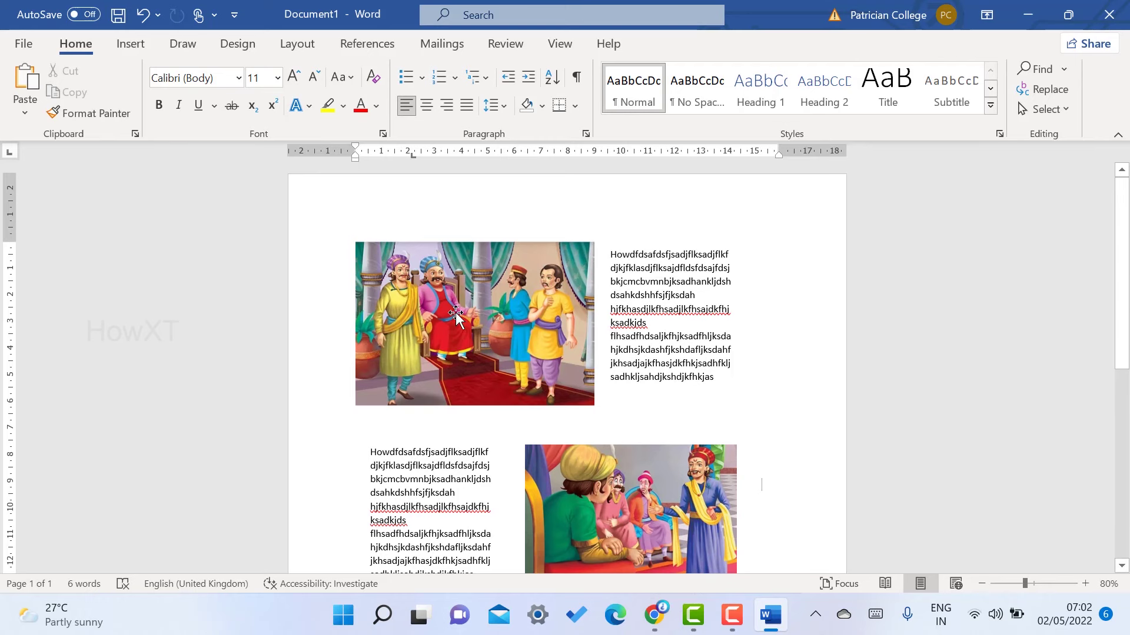
left_click(661, 258)
mouse_move(643, 243)
left_mouse_down()
mouse_move(659, 256)
mouse_move(657, 237)
left_mouse_up()
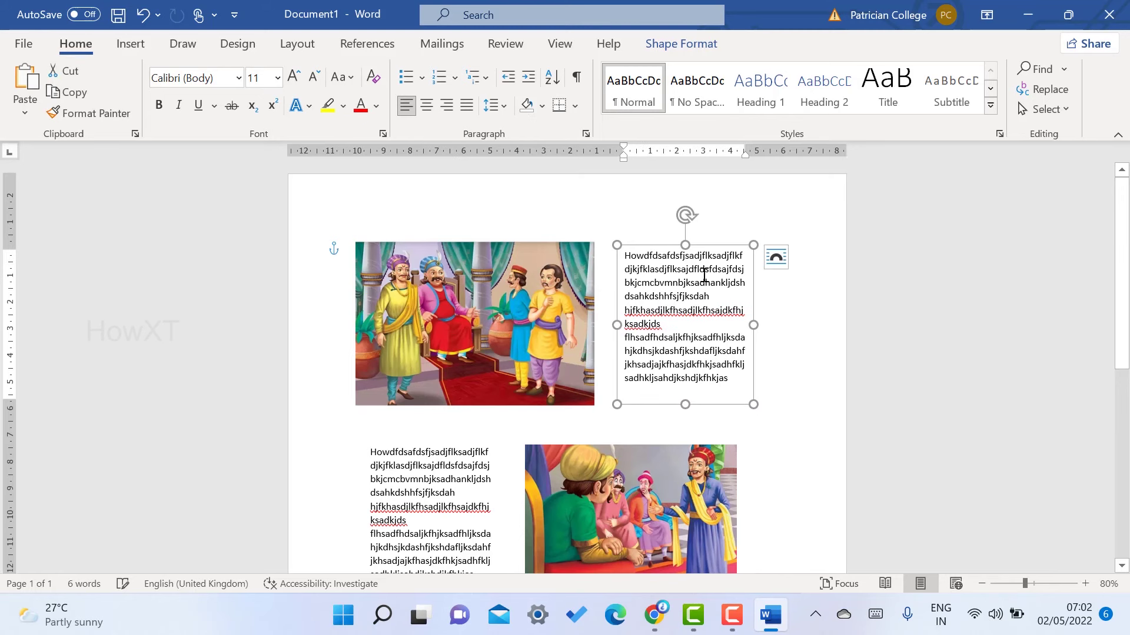